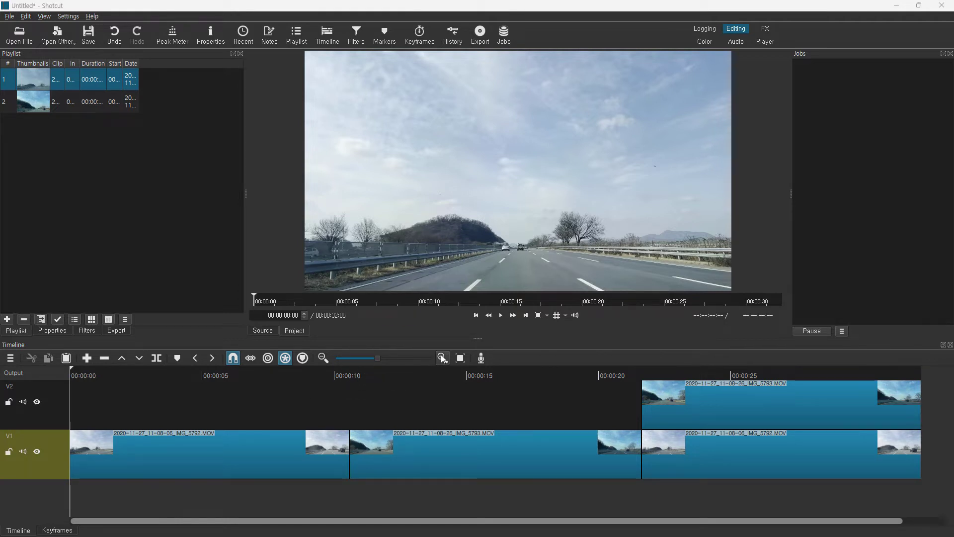
Step: Play the timeline from the start of the first clip and pause it at about 7 seconds
{"action": "left_click", "coordinate": [501, 315]}
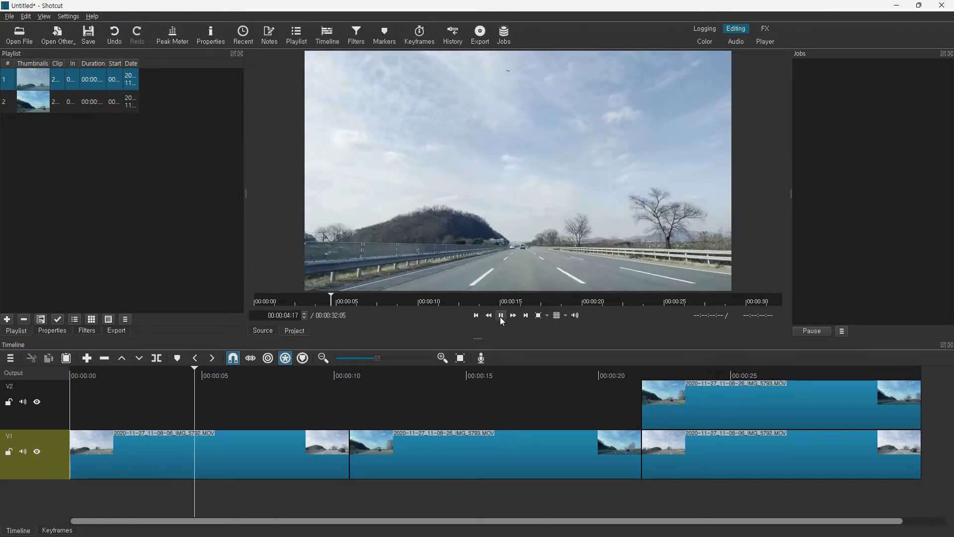
{"action": "left_click", "coordinate": [501, 315]}
{"action": "left_click", "coordinate": [501, 317]}
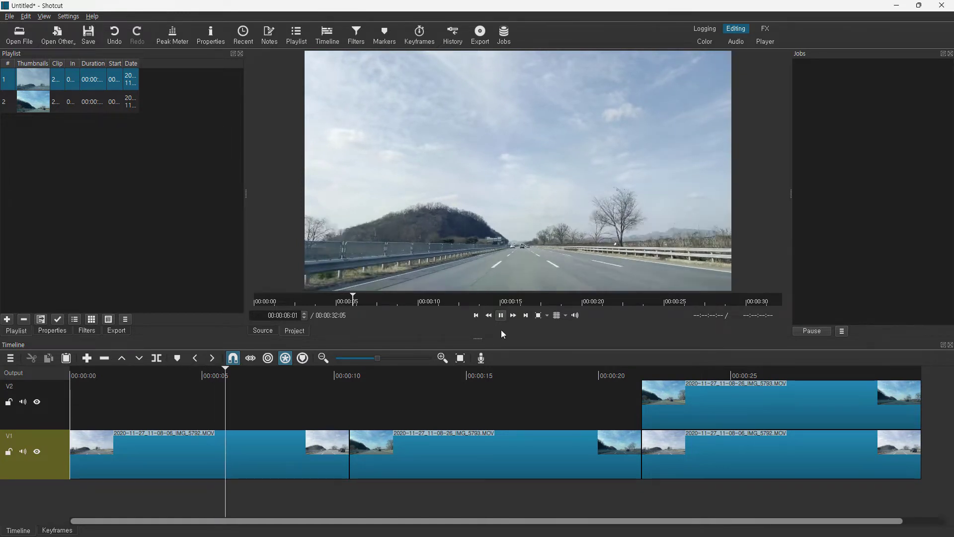
{"action": "left_click", "coordinate": [501, 316]}
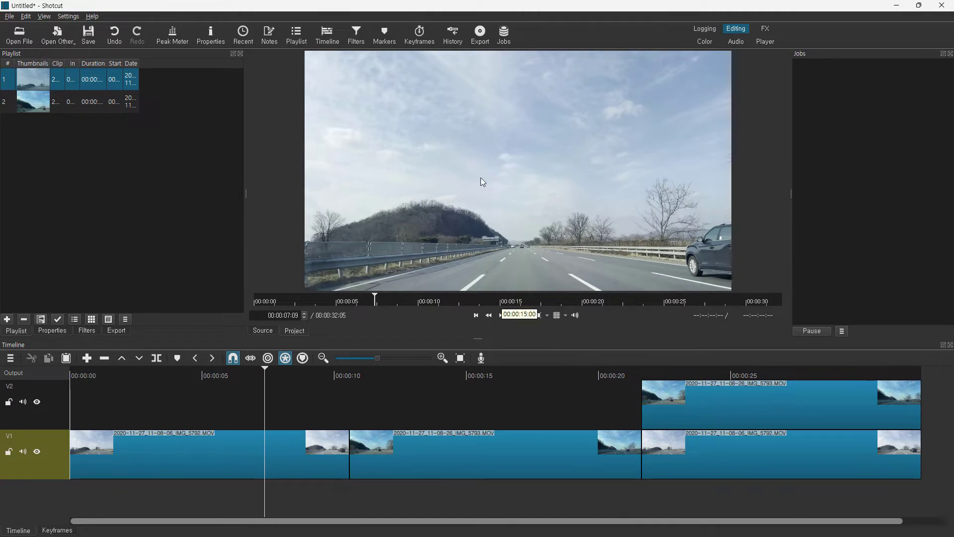
{"action": "key", "text": "Right"}
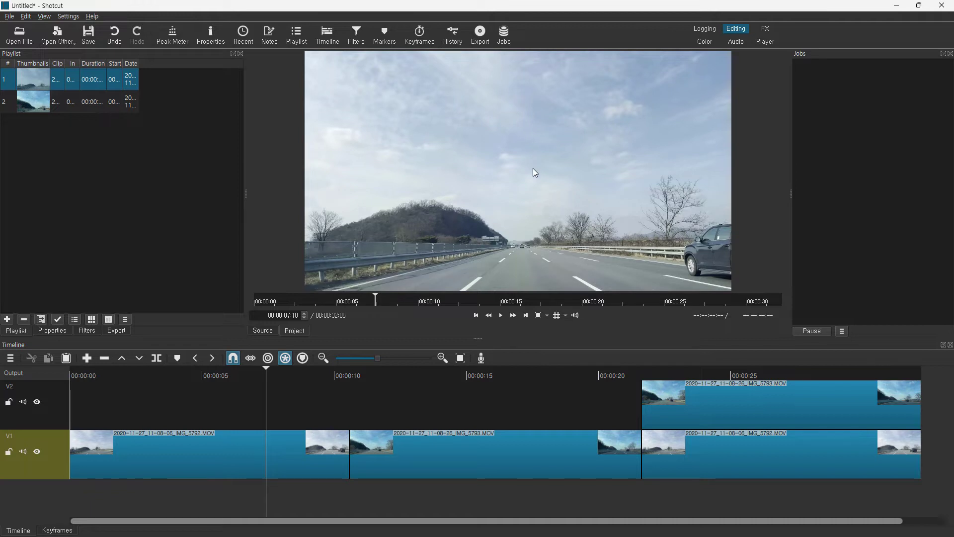
Step: Play the cut from the first to the second clip and the side-by-side section from about 27 seconds
{"action": "left_click", "coordinate": [409, 371]}
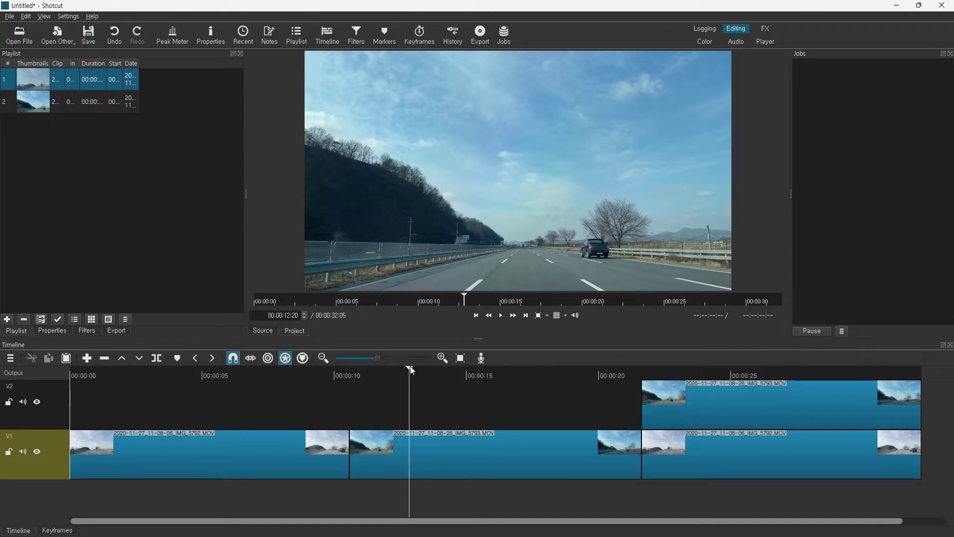
{"action": "left_click", "coordinate": [291, 375]}
{"action": "left_click", "coordinate": [502, 317]}
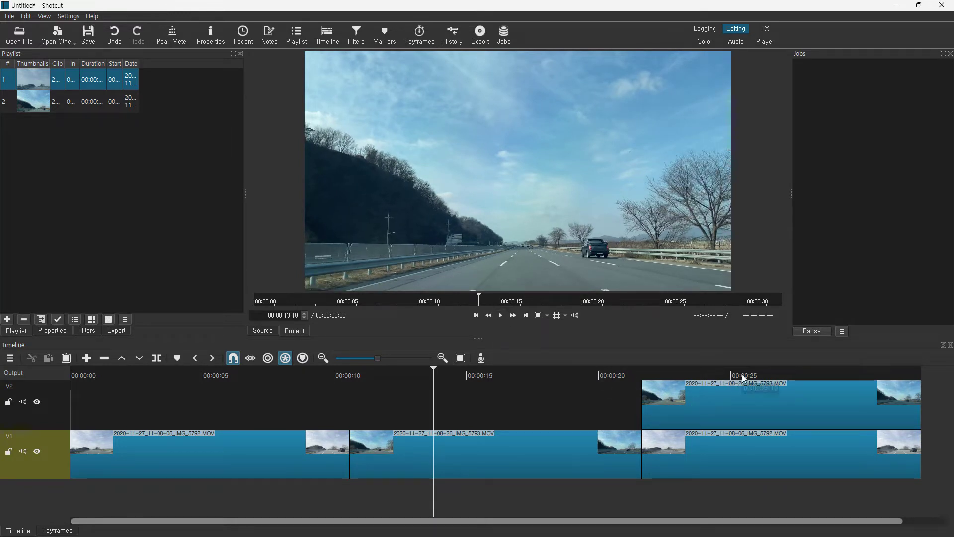
{"action": "left_click", "coordinate": [796, 372]}
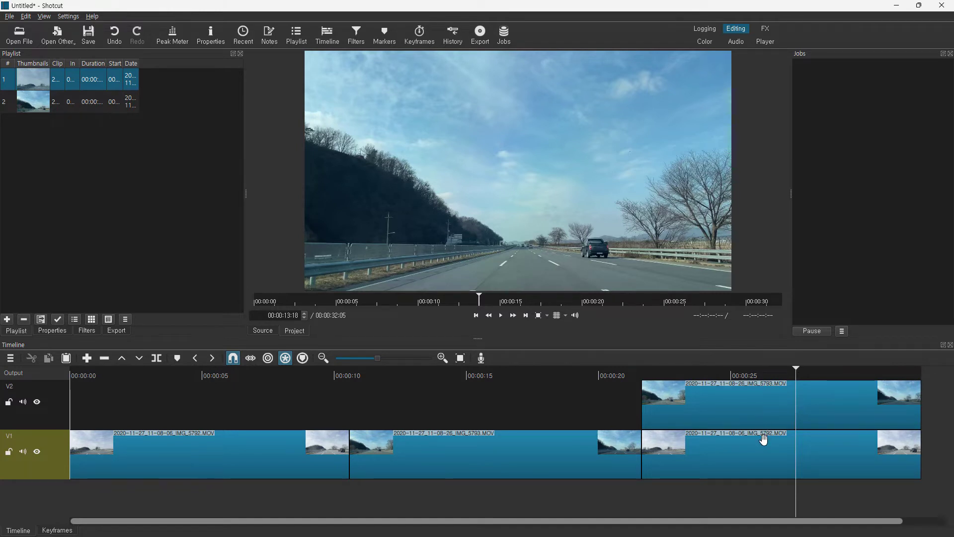
{"action": "left_click", "coordinate": [503, 317]}
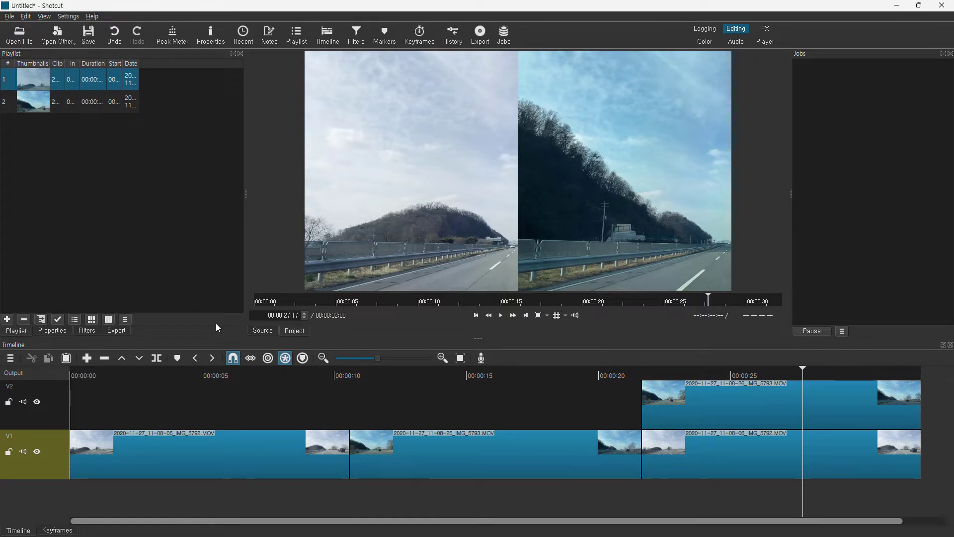
Step: Compare frames of the first and second clips on V1, ending with the first clip selected at about 4 seconds
{"action": "left_click", "coordinate": [209, 453]}
{"action": "left_click", "coordinate": [180, 375]}
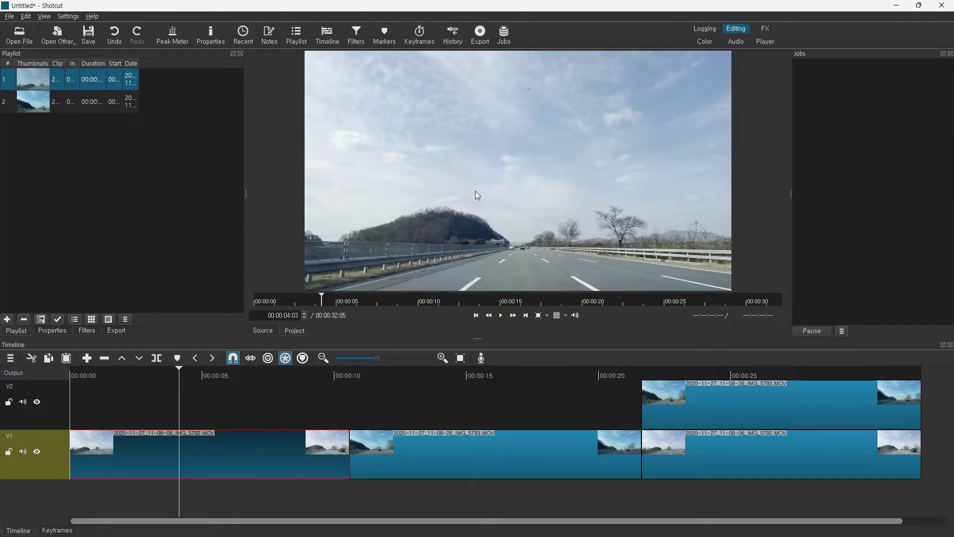
{"action": "left_click", "coordinate": [485, 374]}
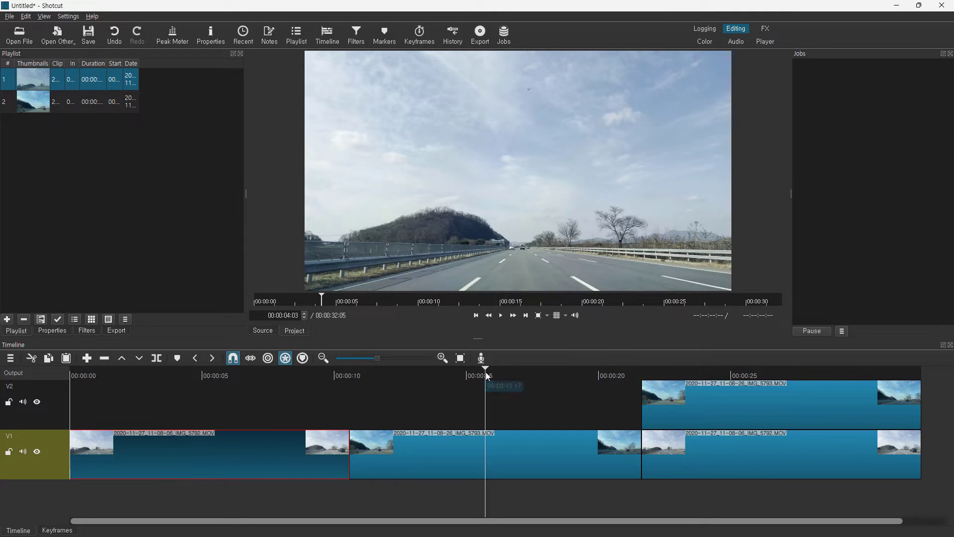
{"action": "left_click", "coordinate": [504, 450]}
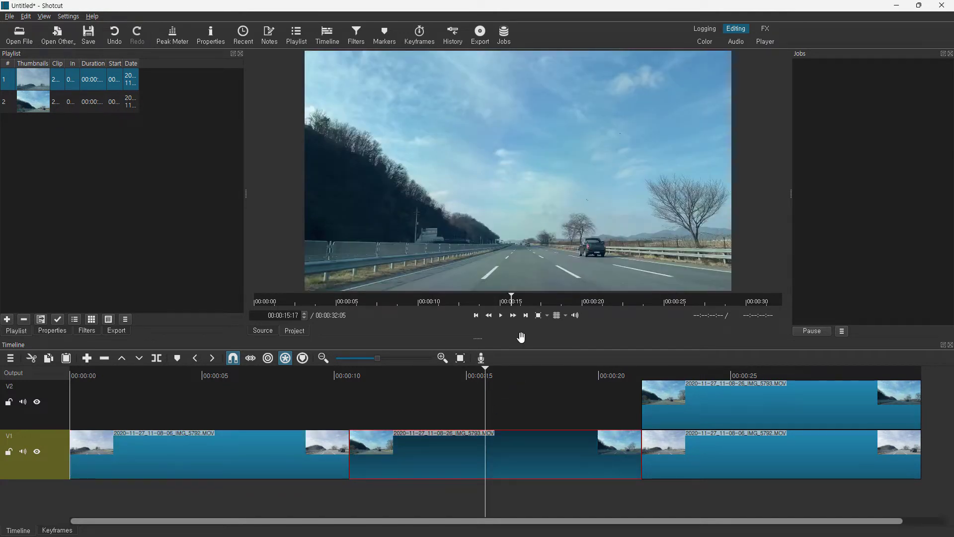
{"action": "left_click", "coordinate": [187, 447]}
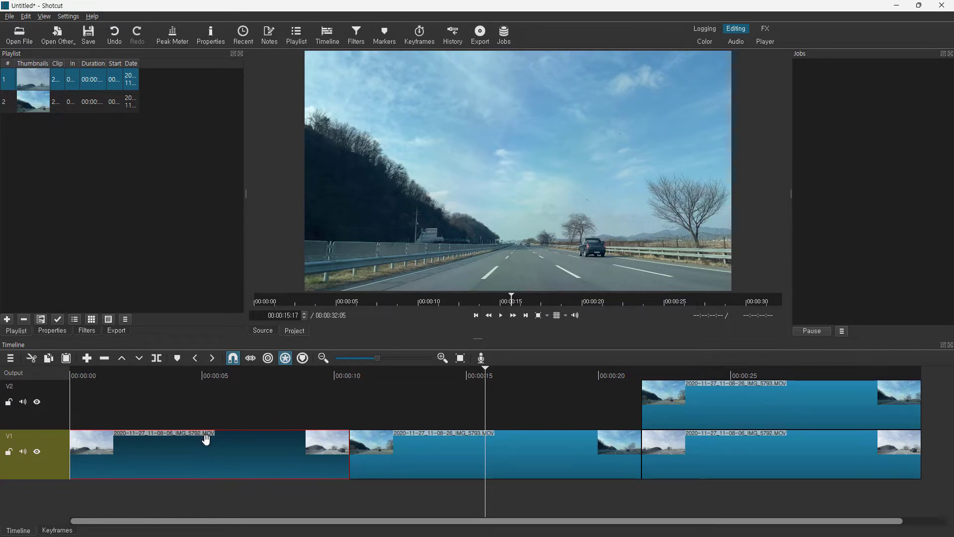
{"action": "left_click", "coordinate": [182, 377]}
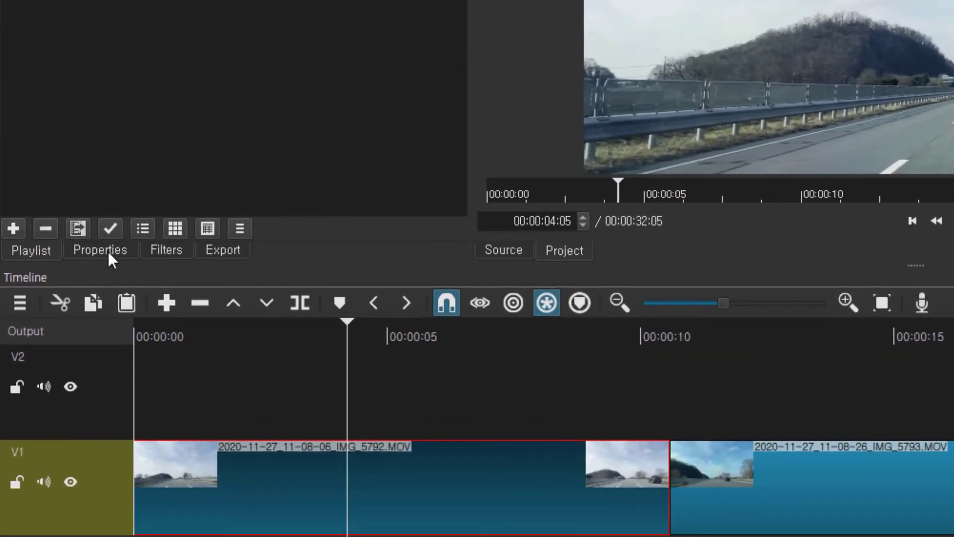
Step: Inspect the first clip's video properties and the advanced options for converting it to an edit-friendly format, without converting
{"action": "left_click", "coordinate": [108, 251]}
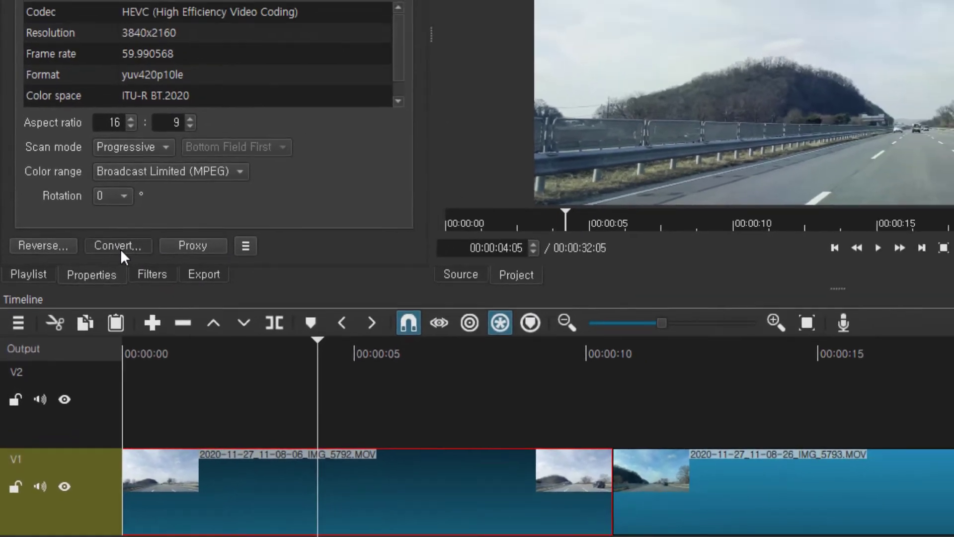
{"action": "left_click", "coordinate": [146, 187]}
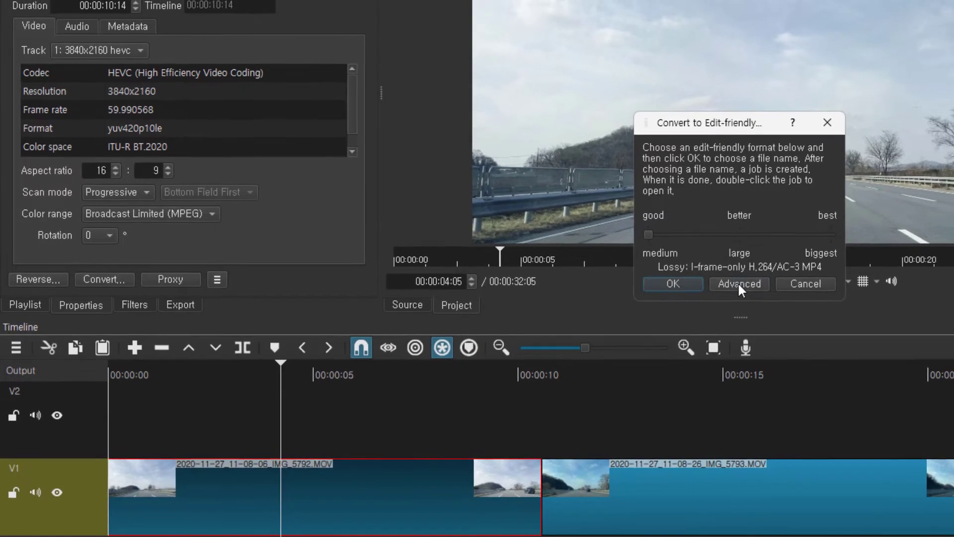
{"action": "left_click", "coordinate": [798, 263]}
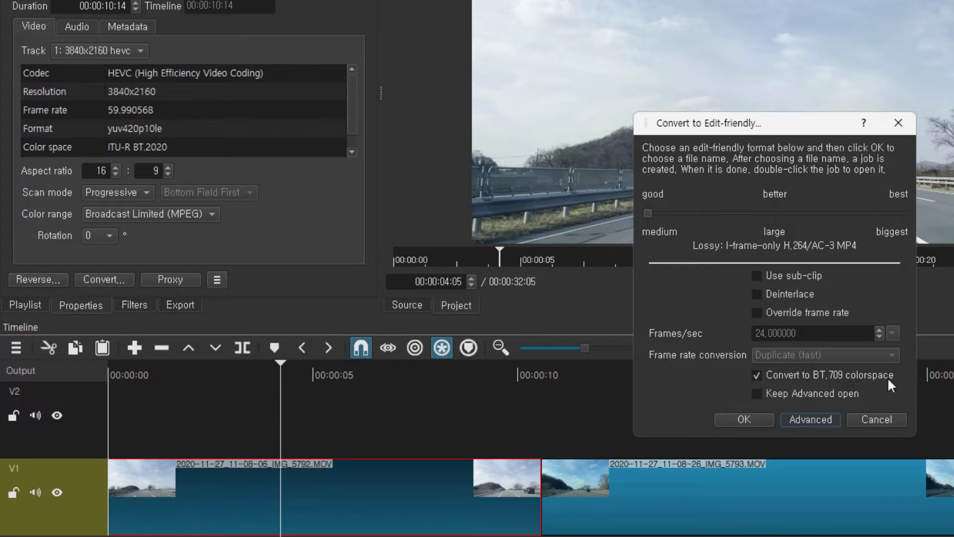
{"action": "mouse_move", "coordinate": [888, 380]}
{"action": "left_click", "coordinate": [880, 418]}
Step: Inspect the second clip's video properties and its advanced conversion options, including the BT.709 colorspace setting, without converting
{"action": "left_click", "coordinate": [733, 492]}
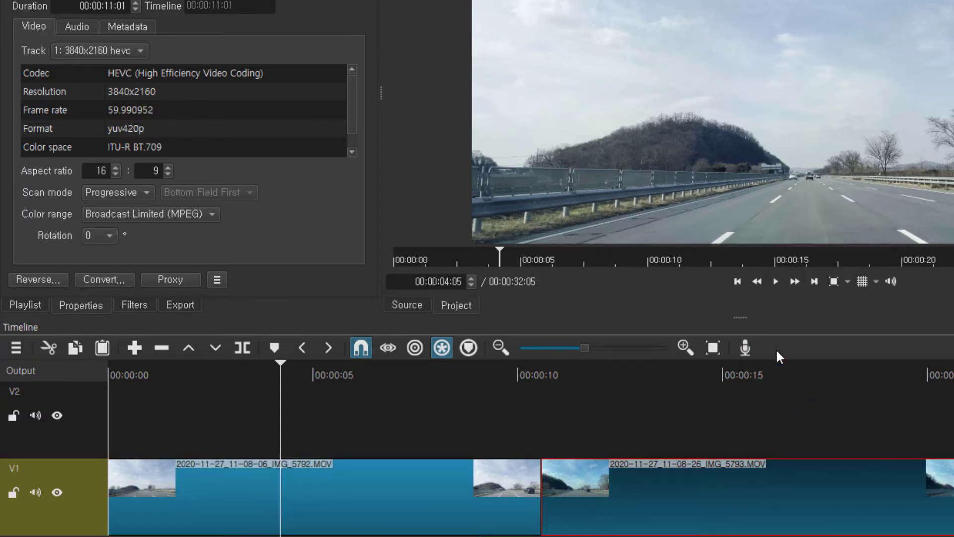
{"action": "left_click", "coordinate": [115, 286]}
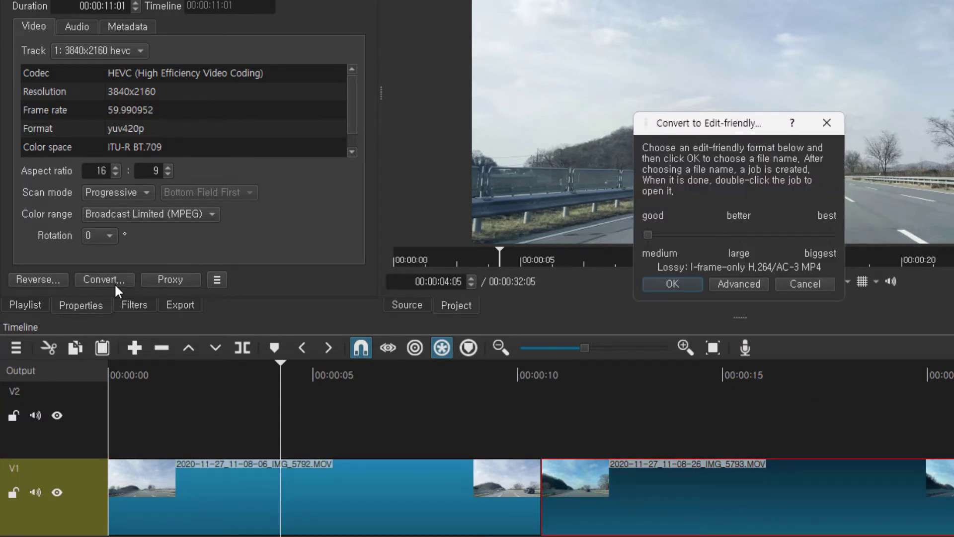
{"action": "left_click", "coordinate": [728, 282]}
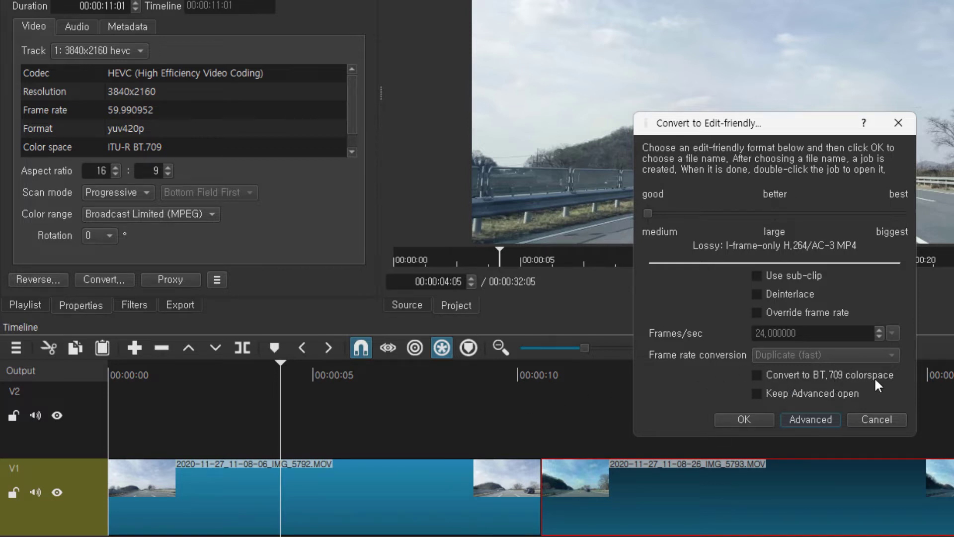
{"action": "left_click", "coordinate": [879, 421]}
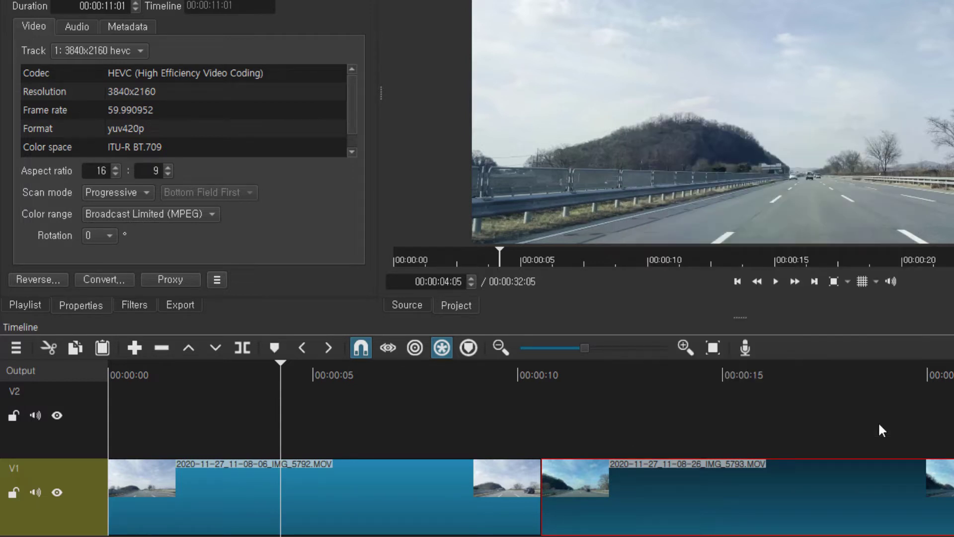
Step: Select the IMG_5792 clip under the V2 clip and check its advanced conversion options without converting
{"action": "left_click", "coordinate": [402, 499]}
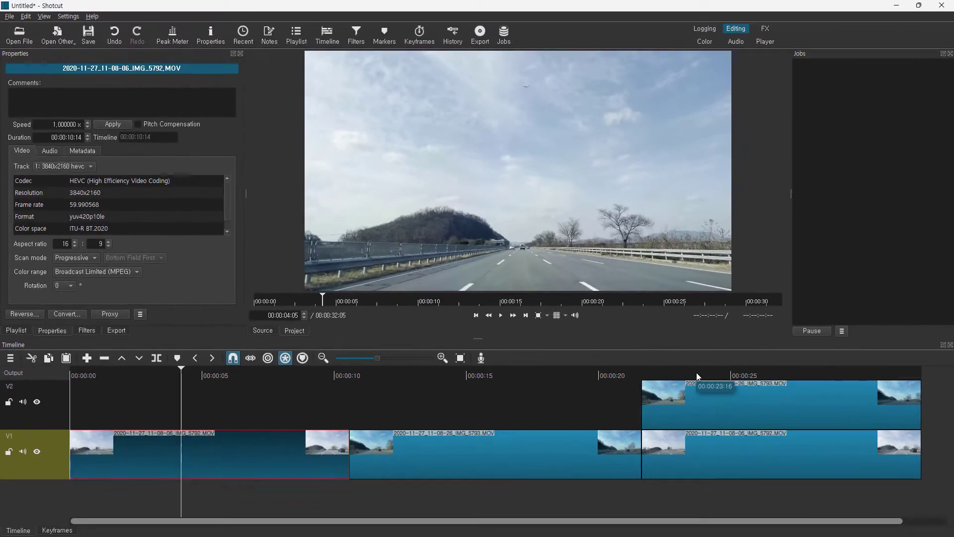
{"action": "left_click", "coordinate": [887, 377]}
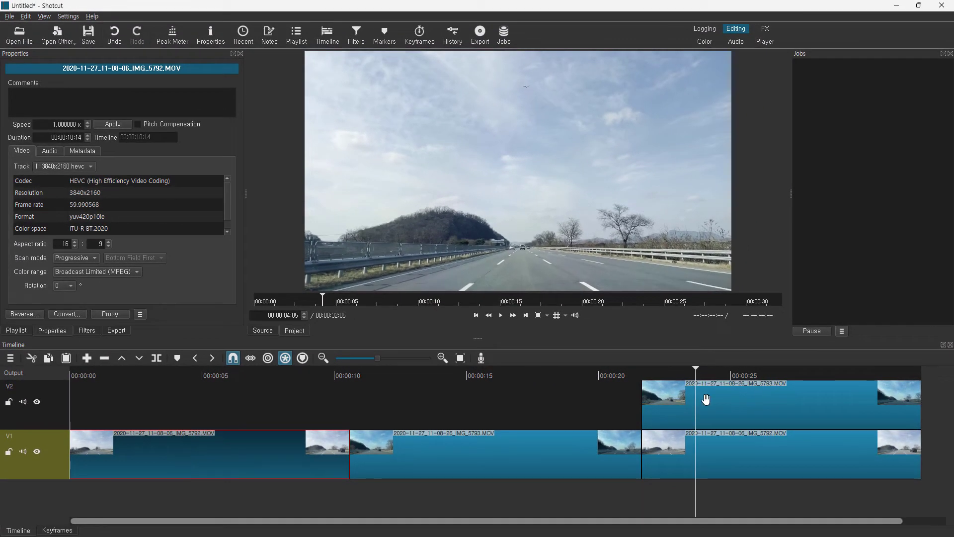
{"action": "left_click", "coordinate": [680, 452]}
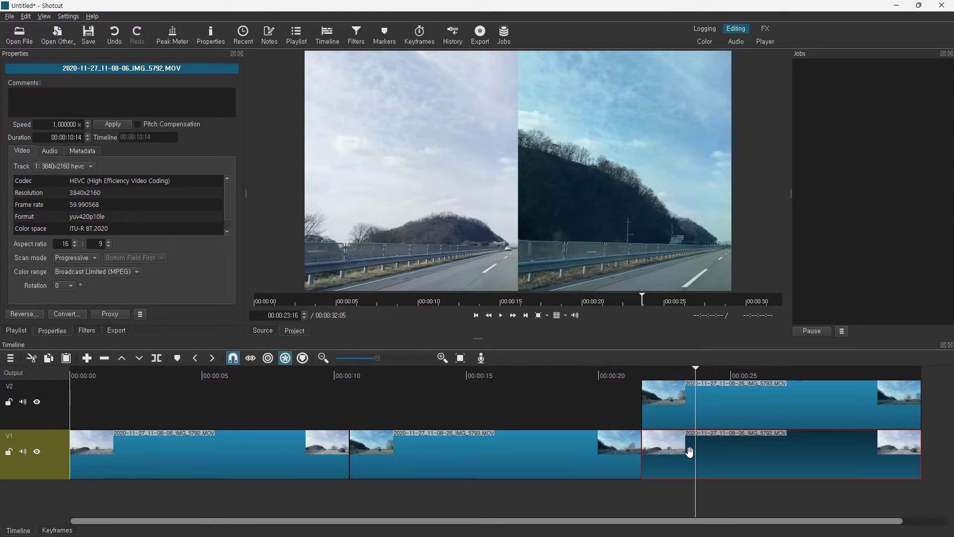
{"action": "left_click", "coordinate": [78, 314]}
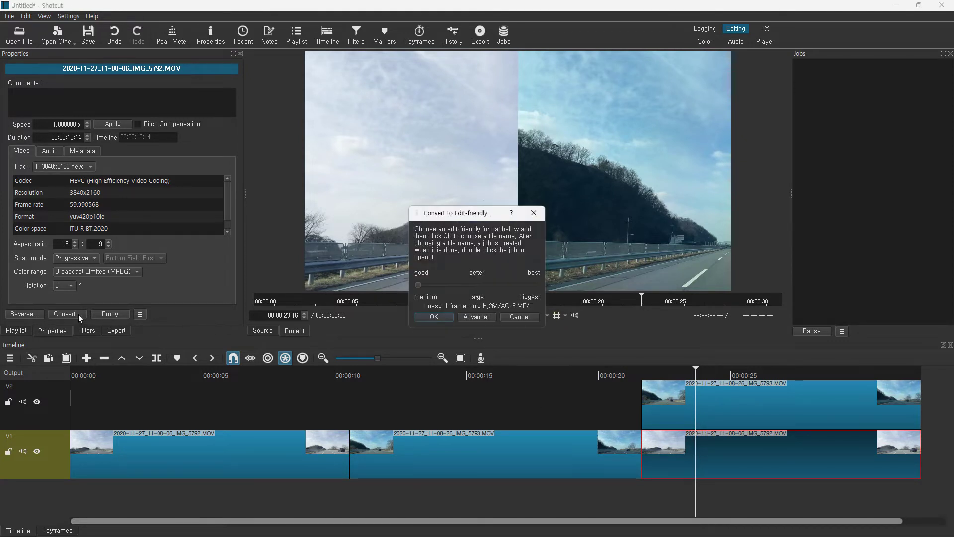
{"action": "left_click", "coordinate": [469, 317]}
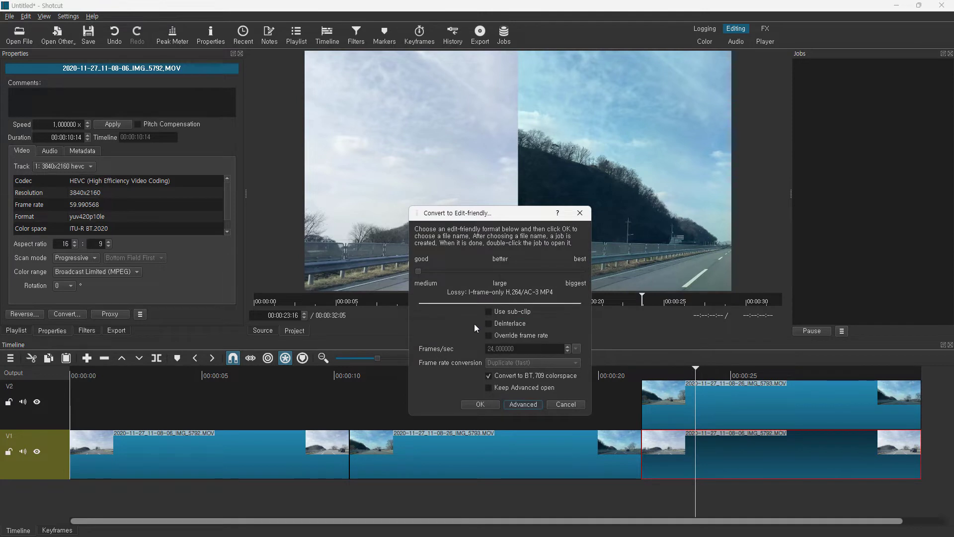
{"action": "left_click", "coordinate": [556, 404]}
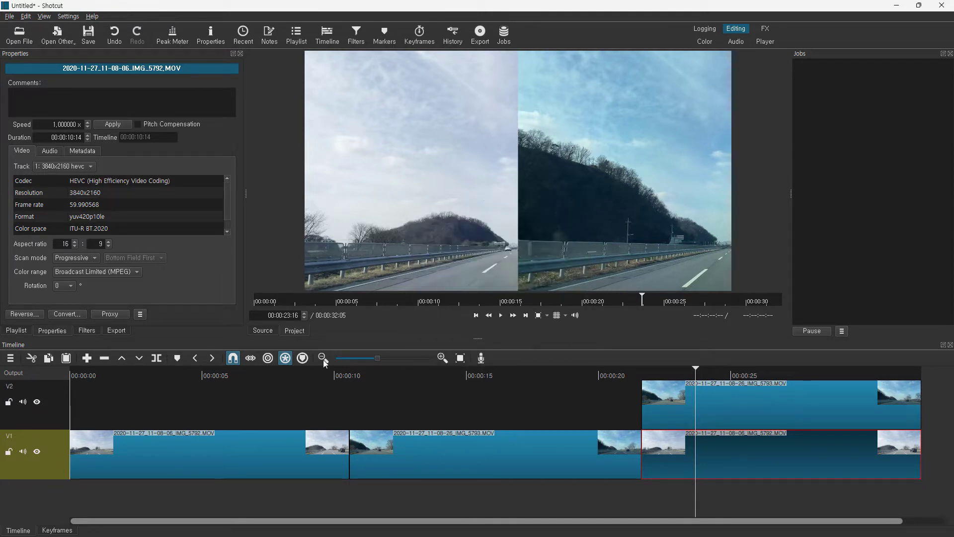
Step: Enable Keep Advanced open in the selected clip's edit-friendly conversion options and leave without converting
{"action": "left_click", "coordinate": [58, 314]}
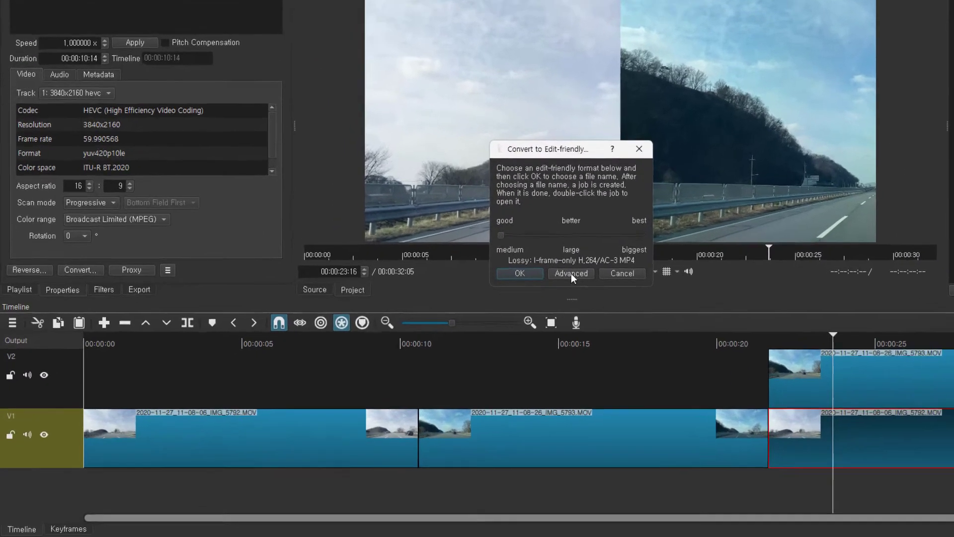
{"action": "left_click", "coordinate": [476, 315]}
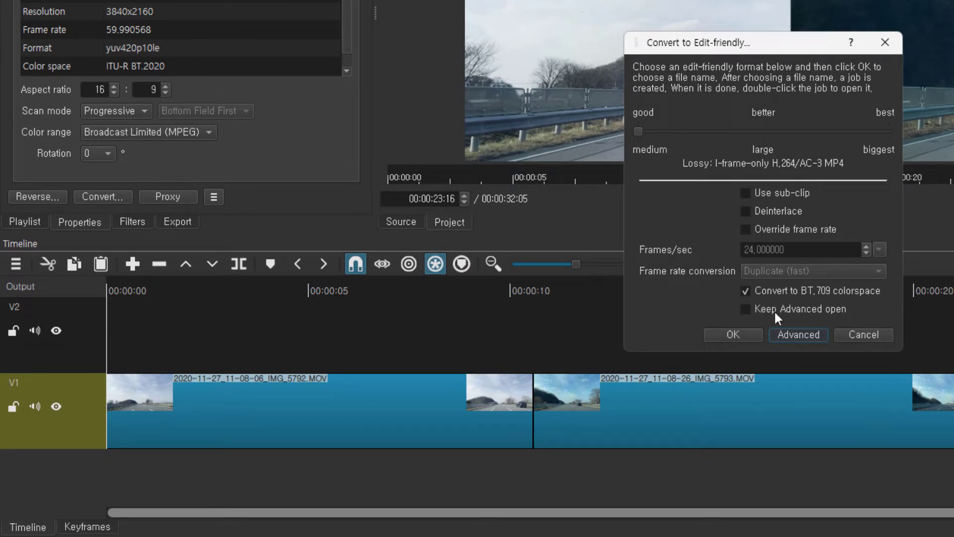
{"action": "left_click", "coordinate": [746, 309]}
{"action": "left_click", "coordinate": [851, 333]}
Step: Convert the selected clip to edit-friendly MP4 in BT.709 colorspace, saving it as "2020-11-27_11-08-06_IMG_5792 - Converted.mp4"
{"action": "left_click", "coordinate": [102, 197]}
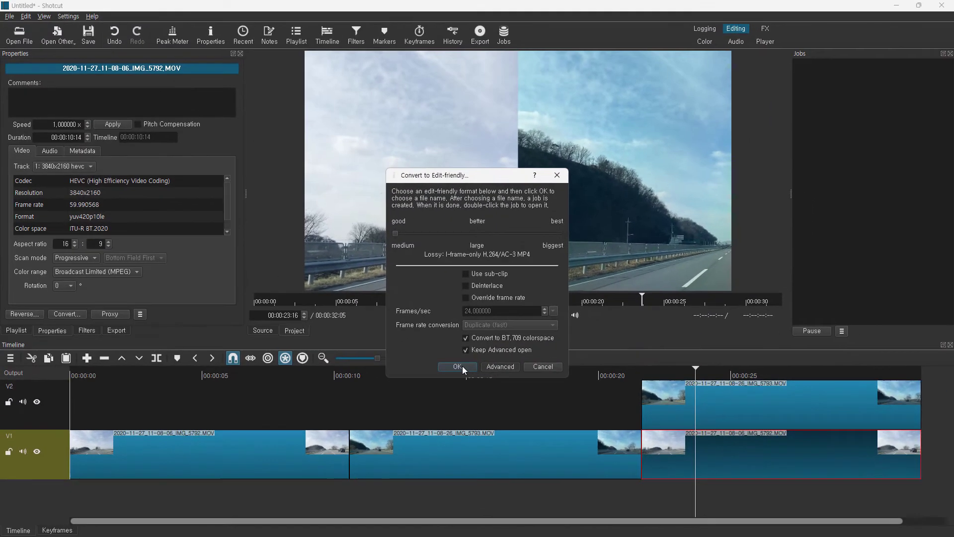
{"action": "left_click", "coordinate": [457, 367]}
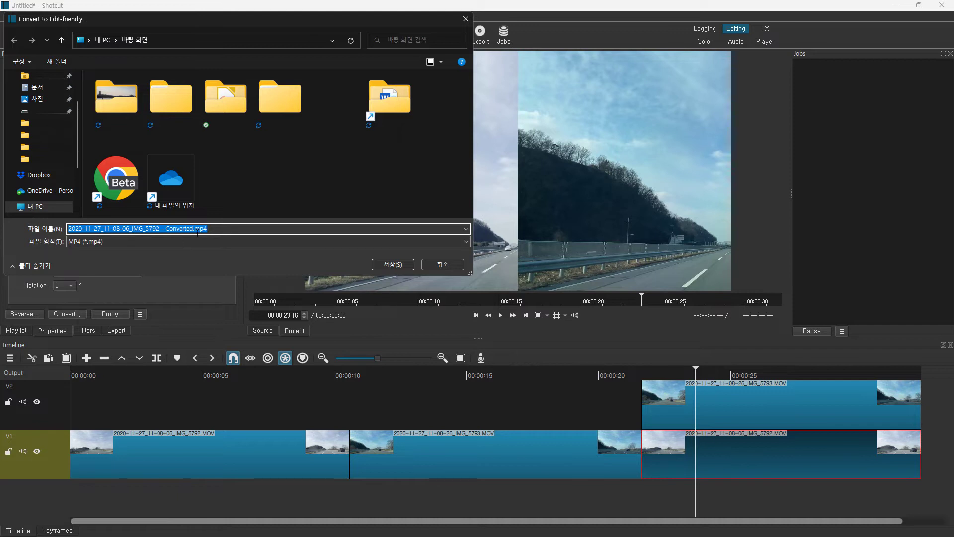
{"action": "left_click", "coordinate": [171, 242]}
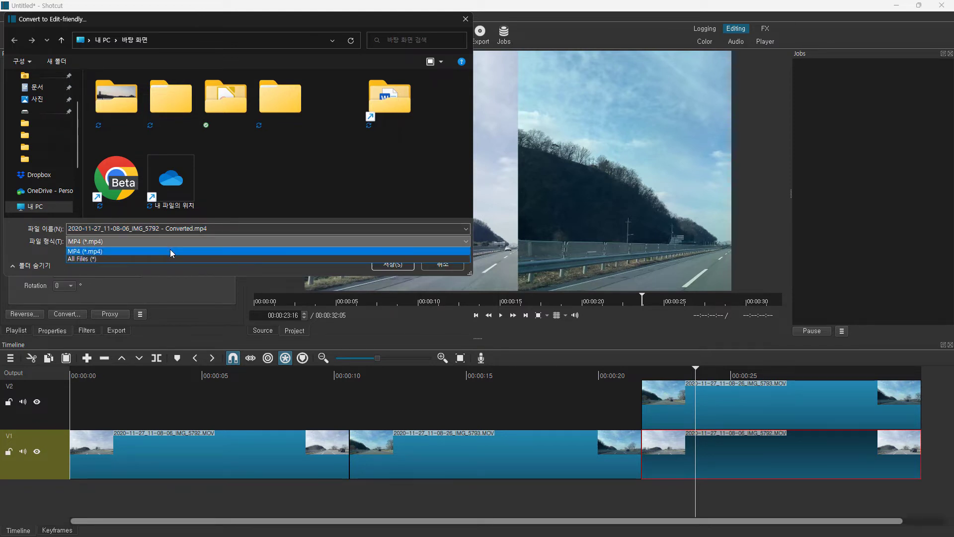
{"action": "left_click", "coordinate": [170, 249]}
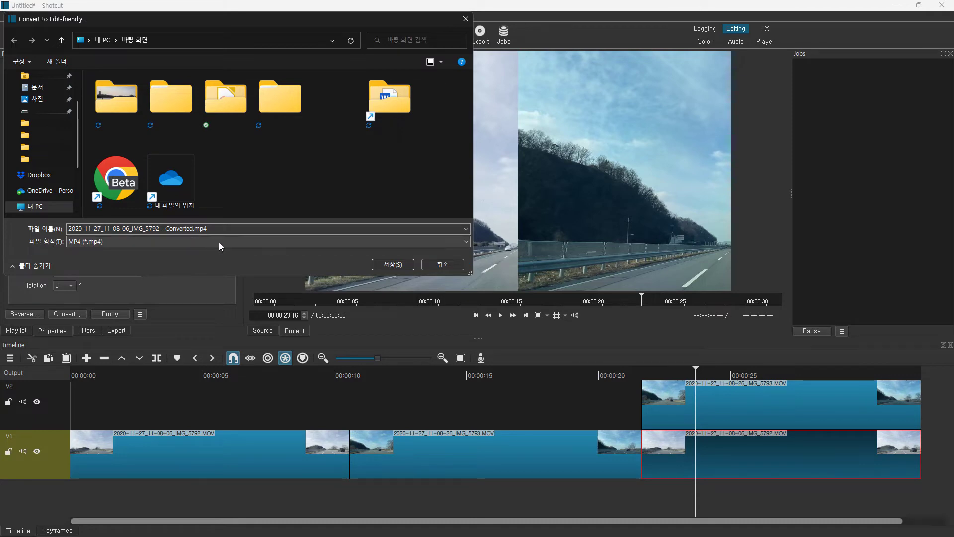
{"action": "left_click", "coordinate": [393, 264]}
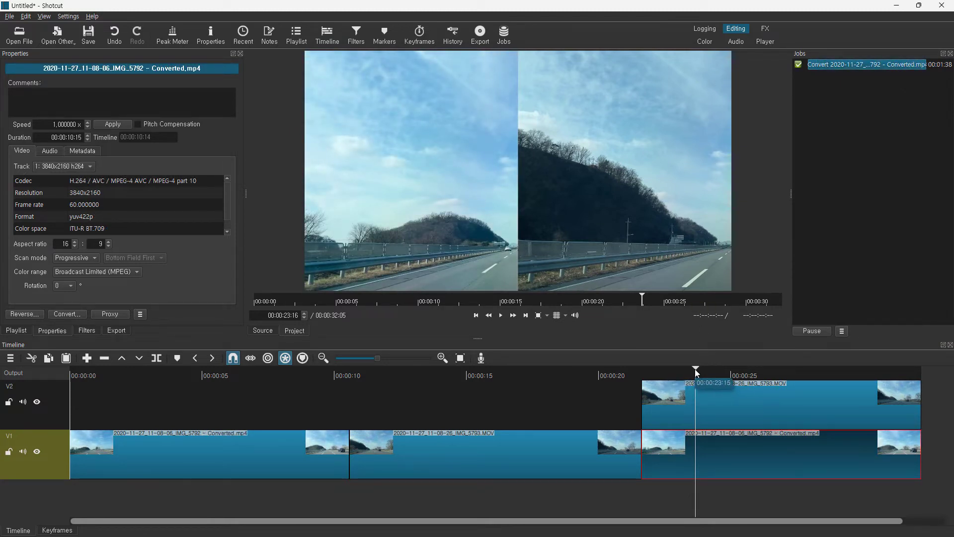
Step: Play the side-by-side section from about 23 seconds to compare the converted clip with the V2 clip
{"action": "left_click", "coordinate": [675, 373]}
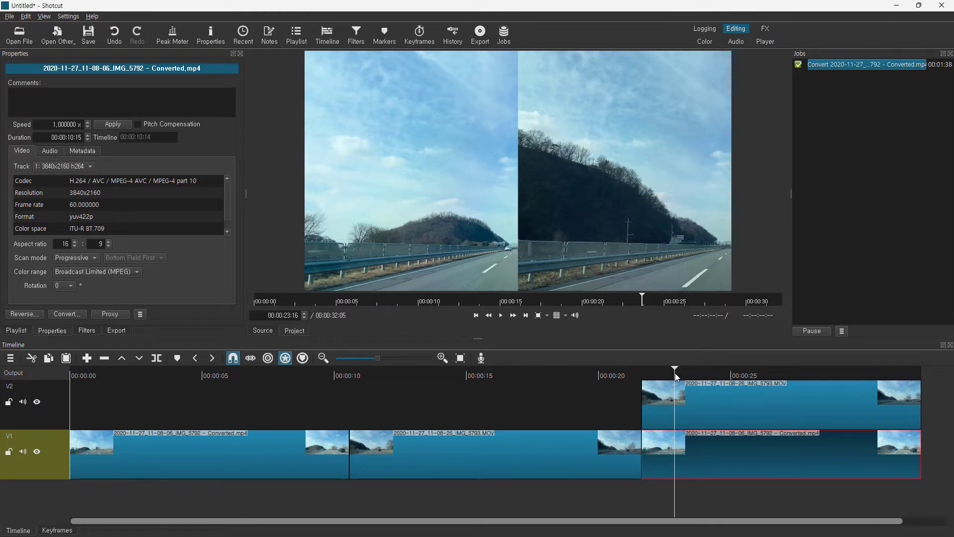
{"action": "left_click", "coordinate": [503, 315]}
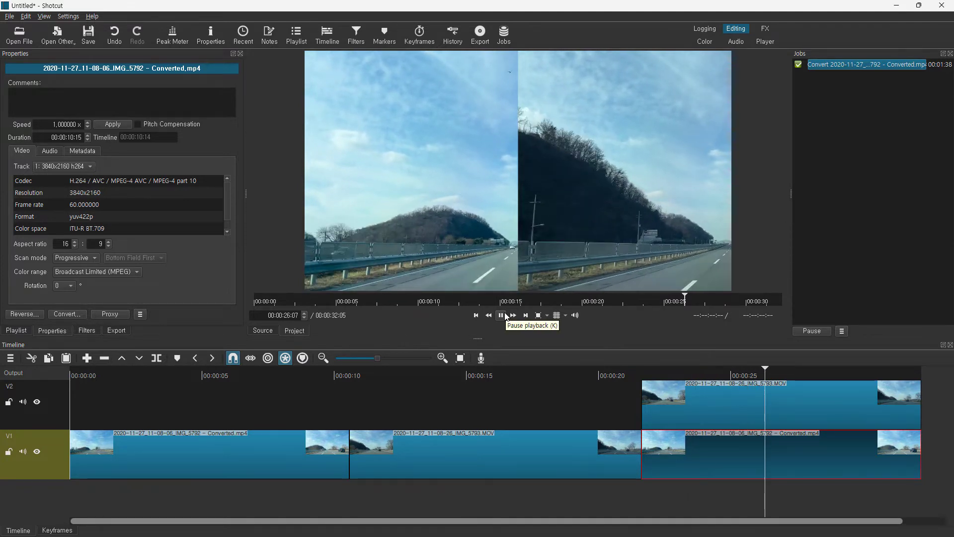
Step: Continue playing the side-by-side section to about 31 seconds, pausing near 27 seconds to compare the colors of both halves
{"action": "left_click", "coordinate": [502, 318]}
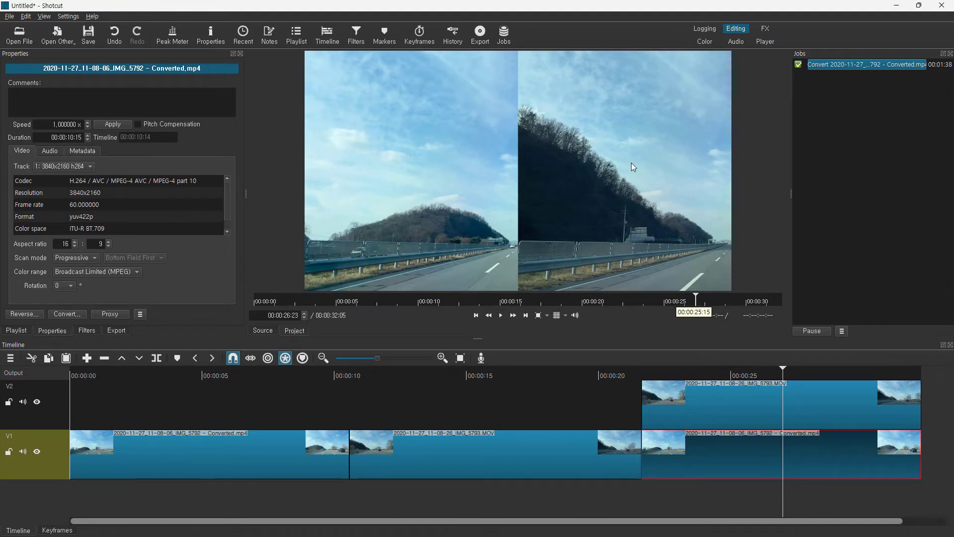
{"action": "key", "text": "Right"}
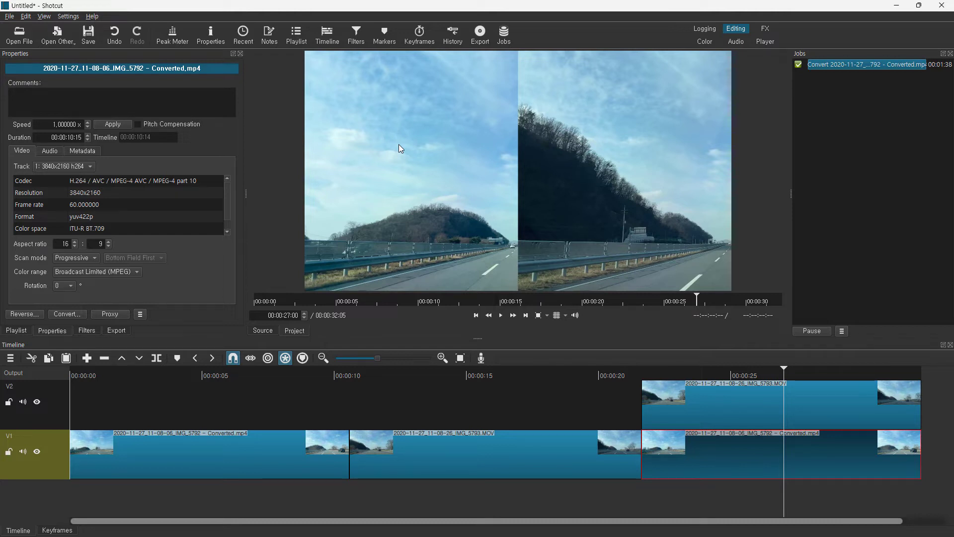
{"action": "left_click", "coordinate": [502, 317]}
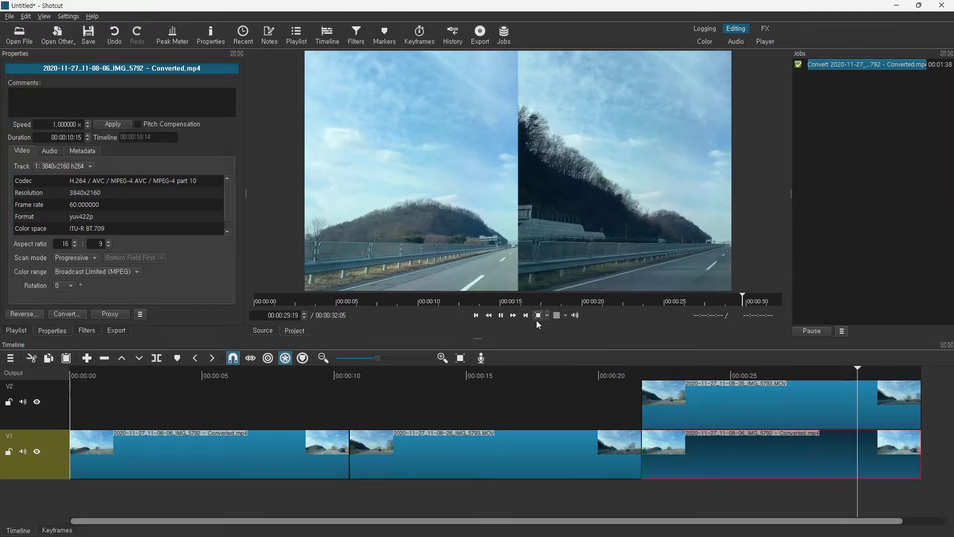
{"action": "left_click", "coordinate": [504, 321]}
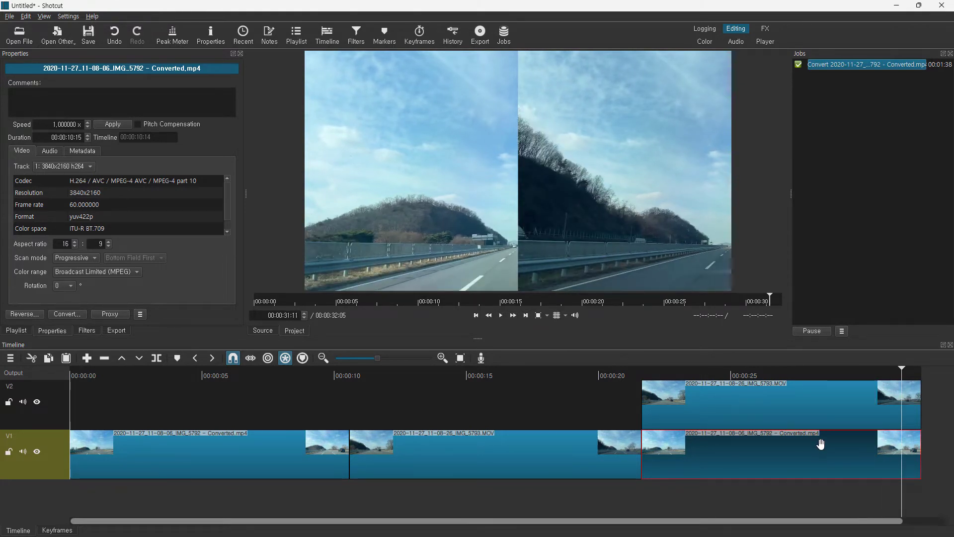
{"action": "key", "text": "Right"}
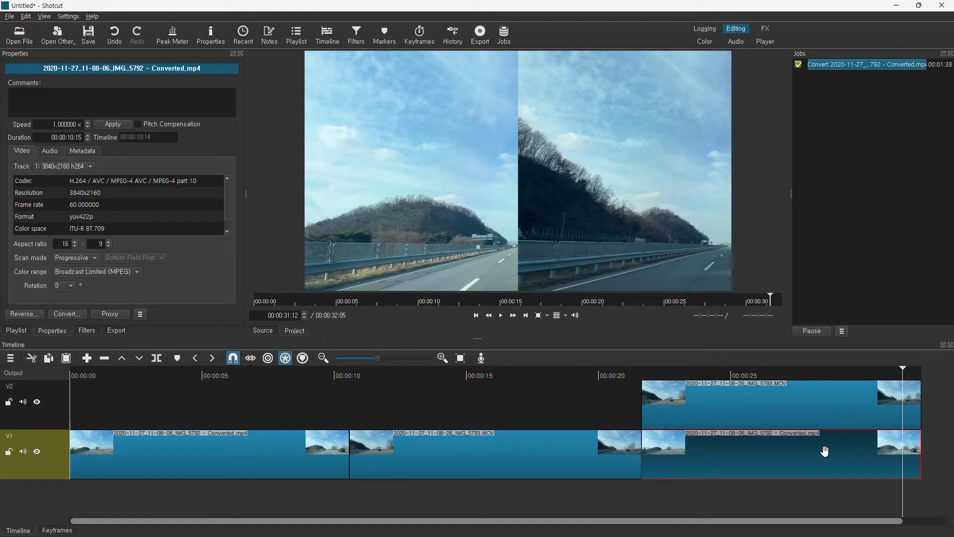
Step: Append a copy of the converted clip to V1 and stack the original IMG_5792.MOV above it on V2 with its audio detached
{"action": "key", "text": "ctrl+c"}
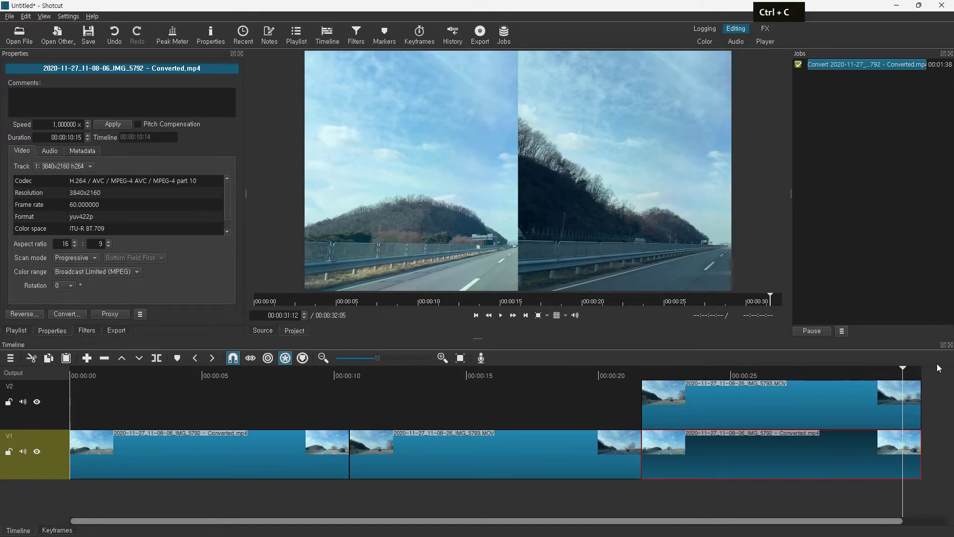
{"action": "key", "text": "ctrl+v"}
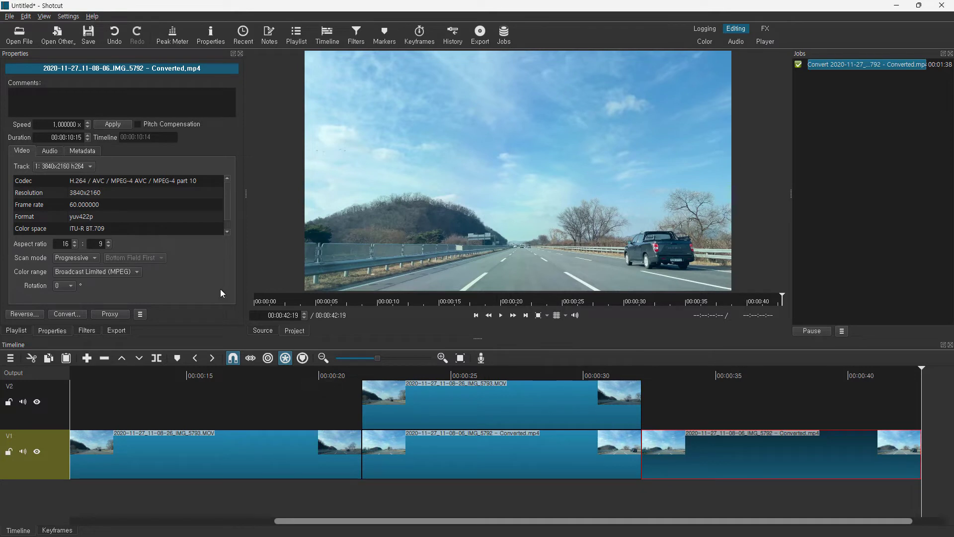
{"action": "left_click", "coordinate": [16, 330]}
{"action": "left_click_drag", "start_coordinate": [32, 79], "coordinate": [729, 402]}
{"action": "right_click", "coordinate": [729, 401]}
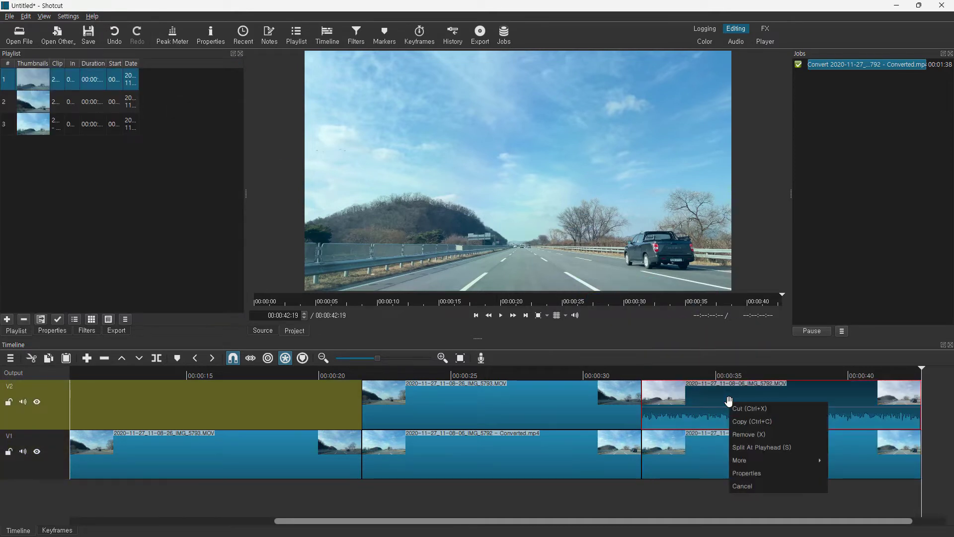
{"action": "left_click", "coordinate": [855, 460]}
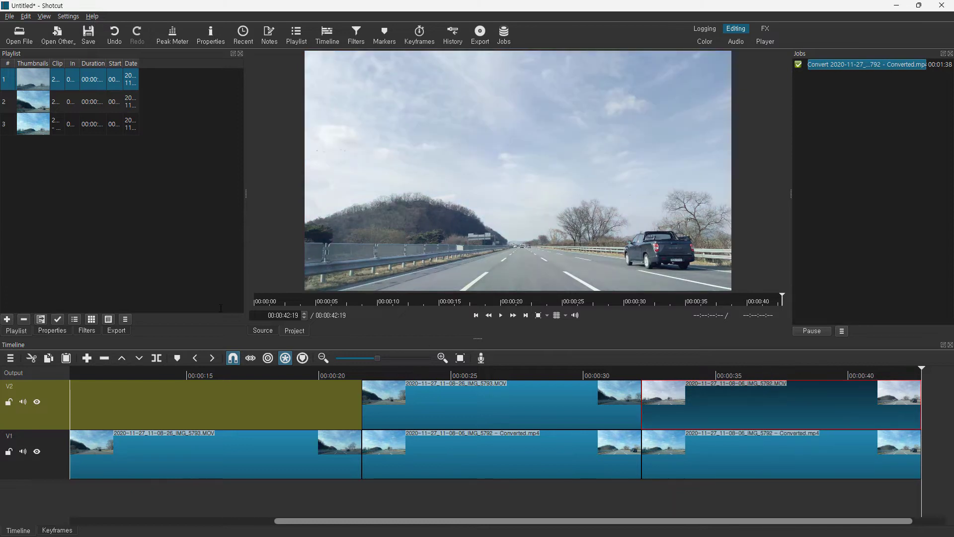
Step: Add a Size, Position & Rotate filter to the new V2 clip and set its position to 960, 0
{"action": "left_click", "coordinate": [78, 330]}
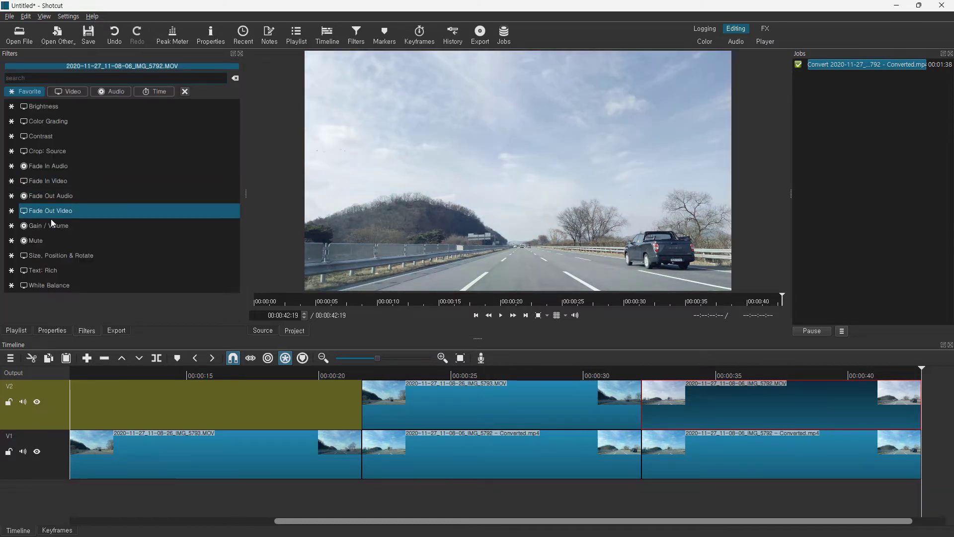
{"action": "left_click", "coordinate": [61, 254]}
{"action": "left_click", "coordinate": [785, 404]}
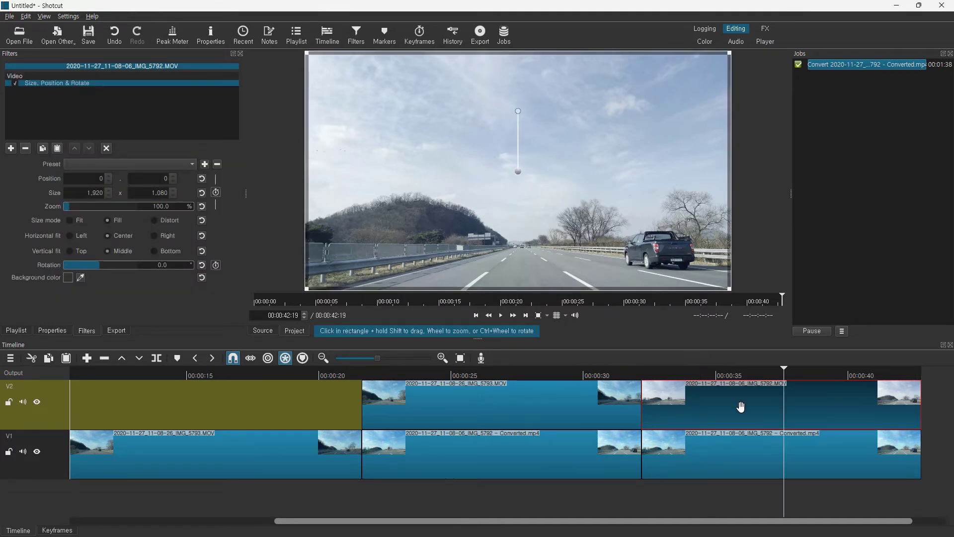
{"action": "left_click_drag", "start_coordinate": [519, 174], "coordinate": [707, 171]}
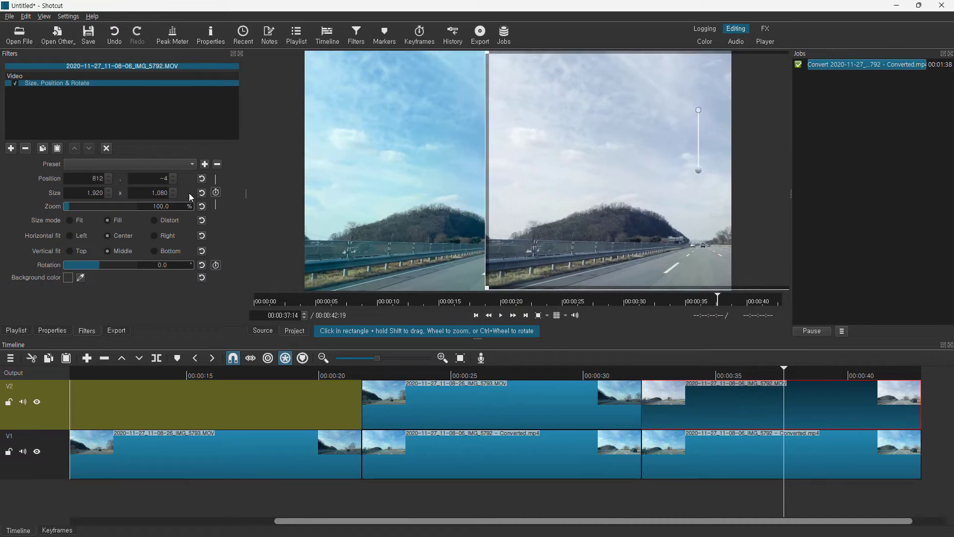
{"action": "scroll", "coordinate": [174, 176], "scroll_direction": "up", "scroll_amount": 4}
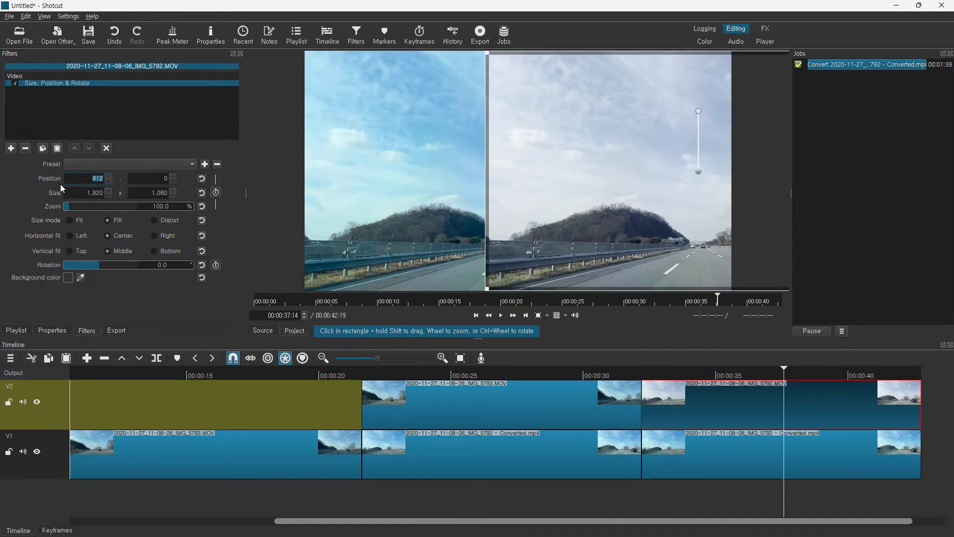
{"action": "type", "text": "96"}
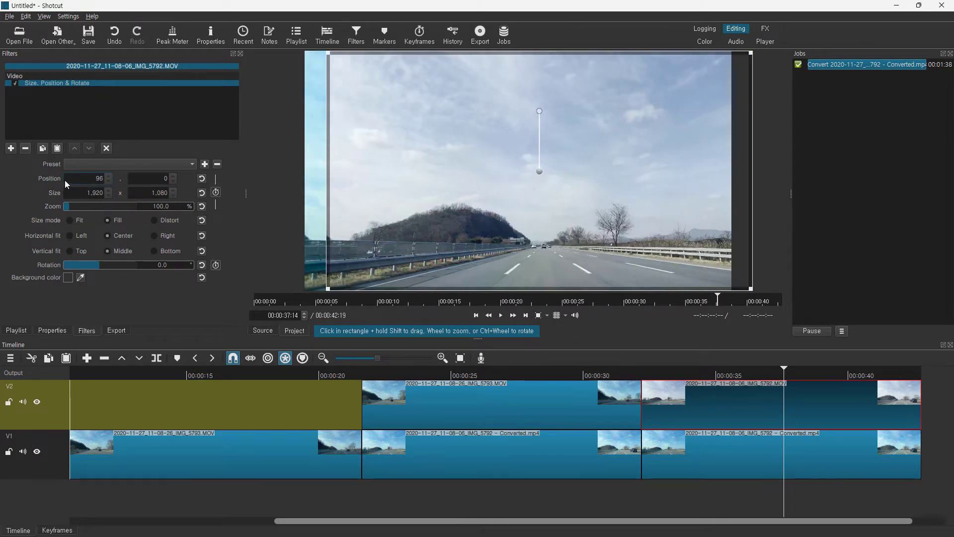
{"action": "type", "text": "0"}
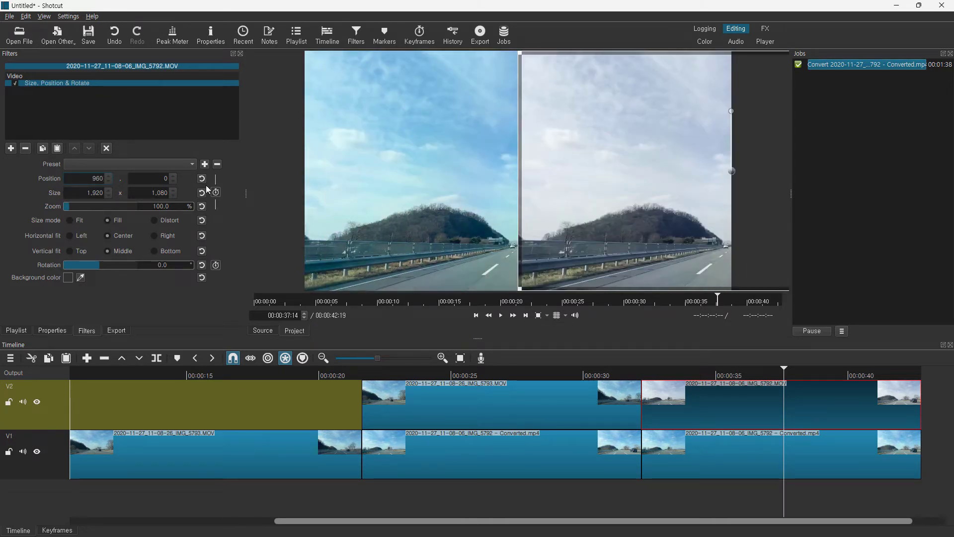
Step: Play the new split section from about 34 seconds, pausing to compare the converted clip with the original IMG_5792 clip
{"action": "left_click", "coordinate": [691, 397]}
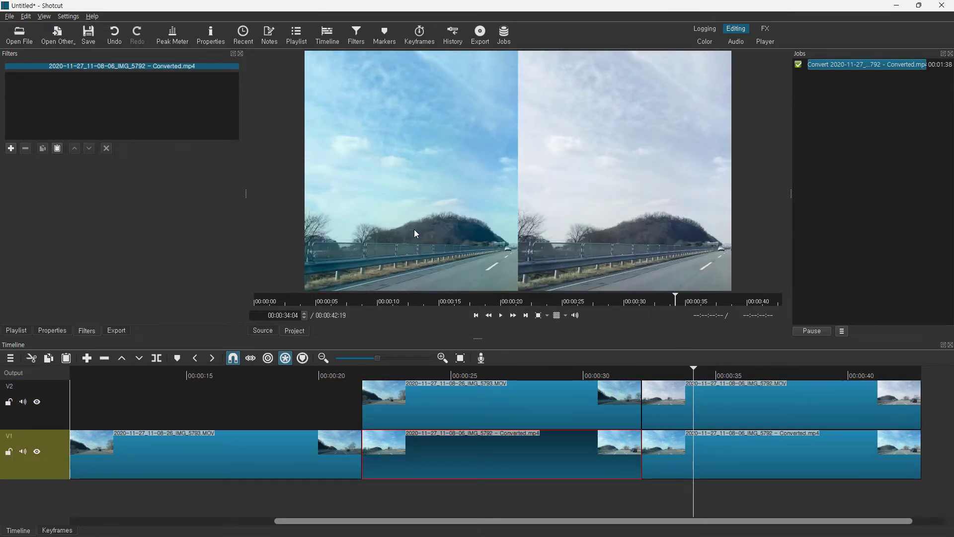
{"action": "left_click", "coordinate": [501, 315]}
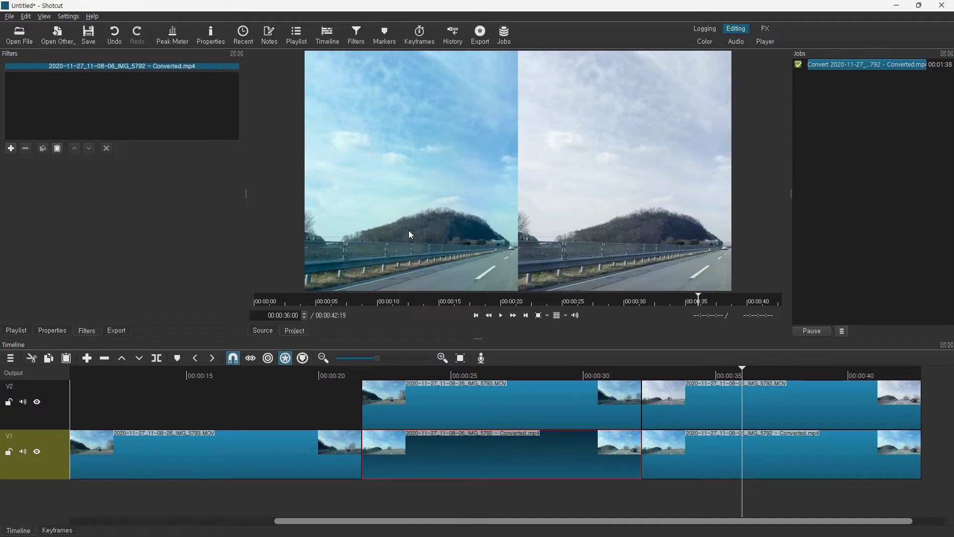
{"action": "left_click", "coordinate": [501, 315]}
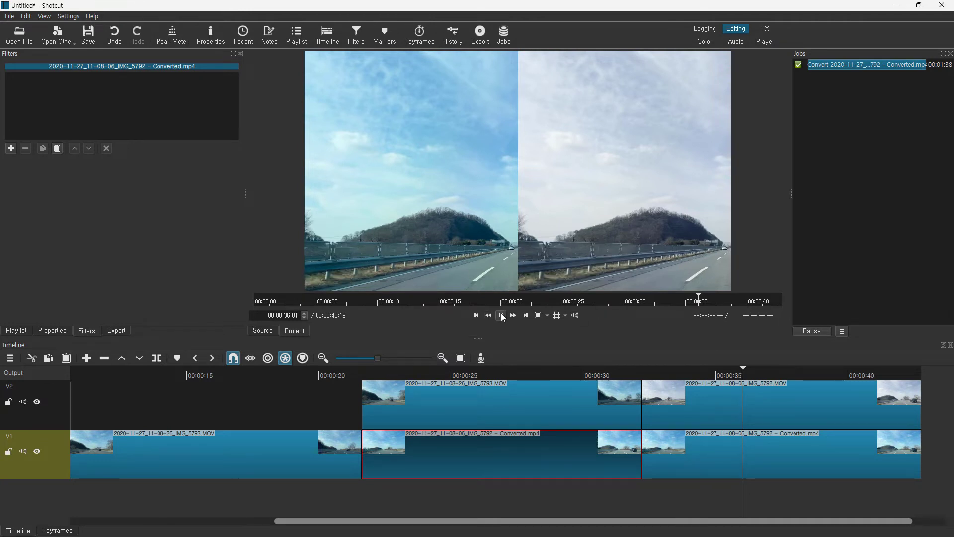
{"action": "left_click", "coordinate": [501, 314]}
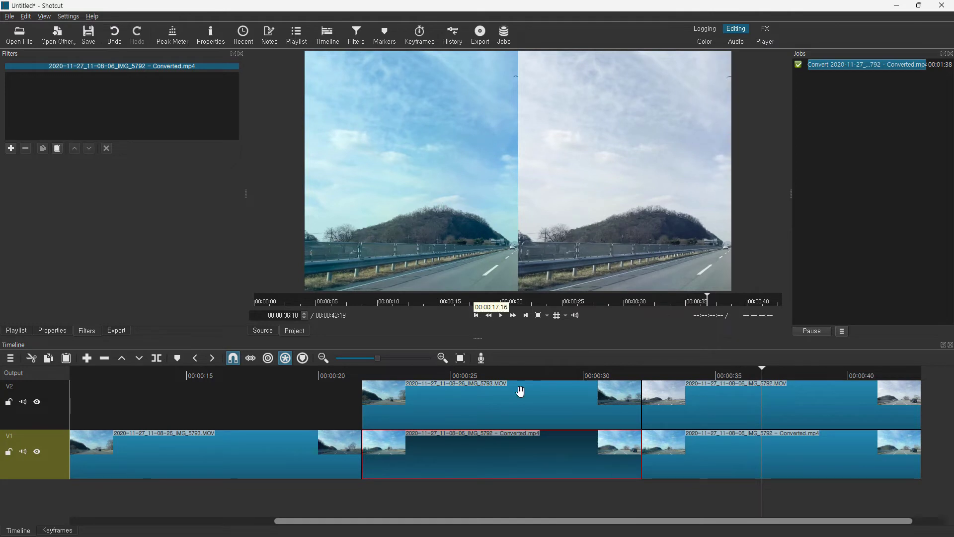
Step: Place the original IMG_5792.MOV at the start of V2, above the first converted clip
{"action": "left_click_drag", "start_coordinate": [564, 517], "coordinate": [343, 521]}
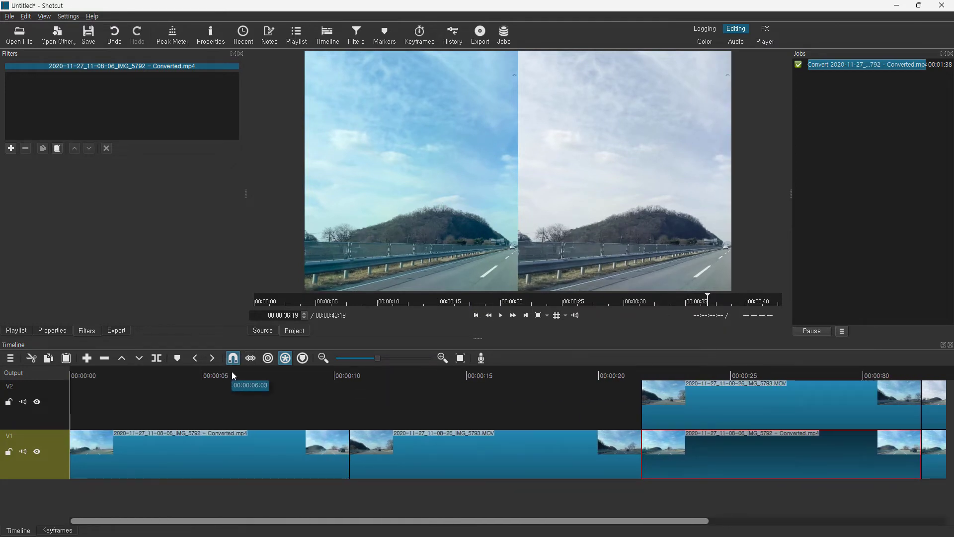
{"action": "left_click", "coordinate": [256, 383]}
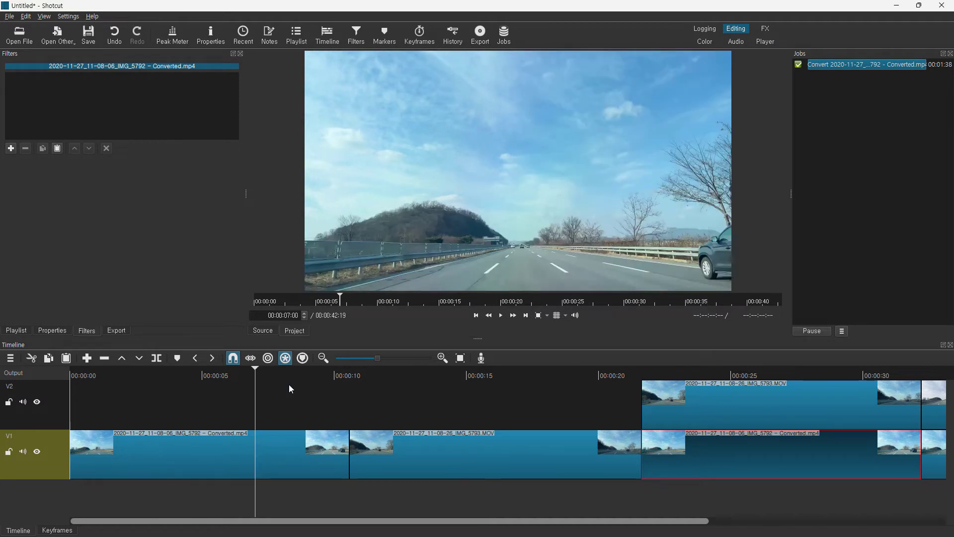
{"action": "left_click", "coordinate": [298, 436]}
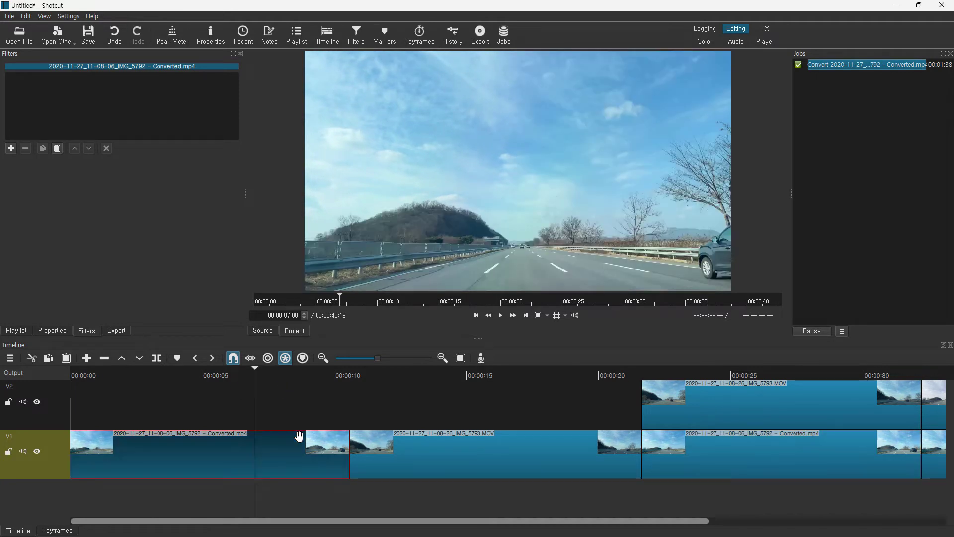
{"action": "left_click", "coordinate": [355, 300]}
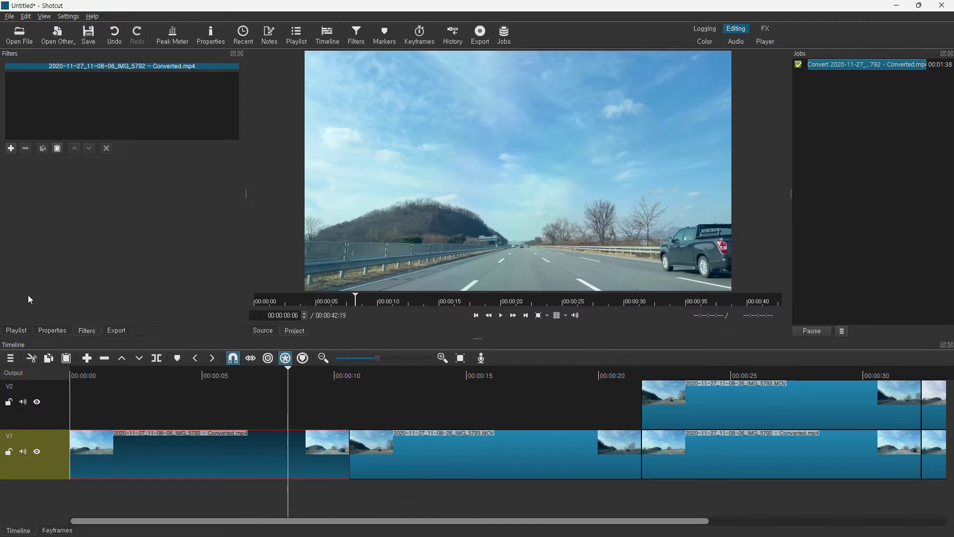
{"action": "left_click", "coordinate": [17, 331]}
{"action": "left_click_drag", "start_coordinate": [33, 79], "coordinate": [244, 403]}
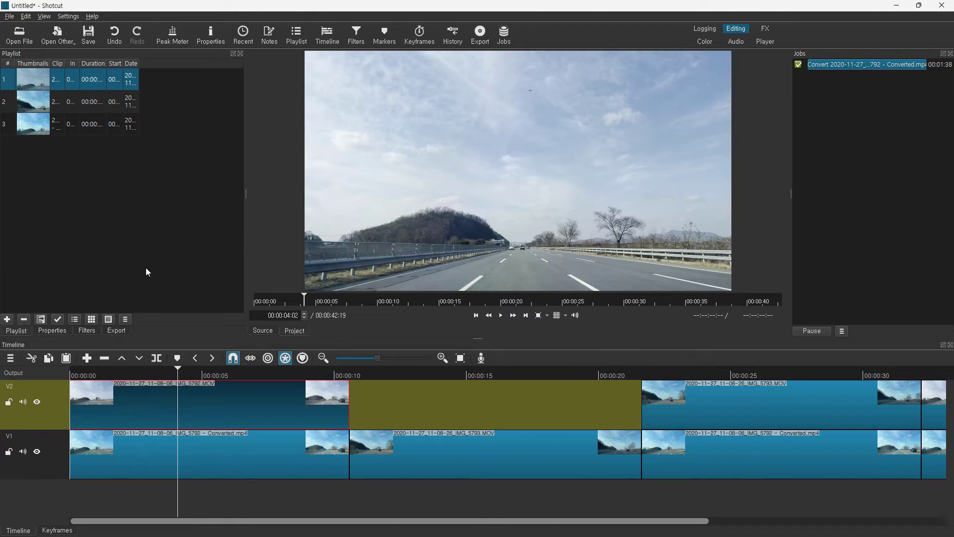
Step: Add a LUT (3D) video filter to the original IMG_5792 clip at the start of V2
{"action": "left_click", "coordinate": [86, 332]}
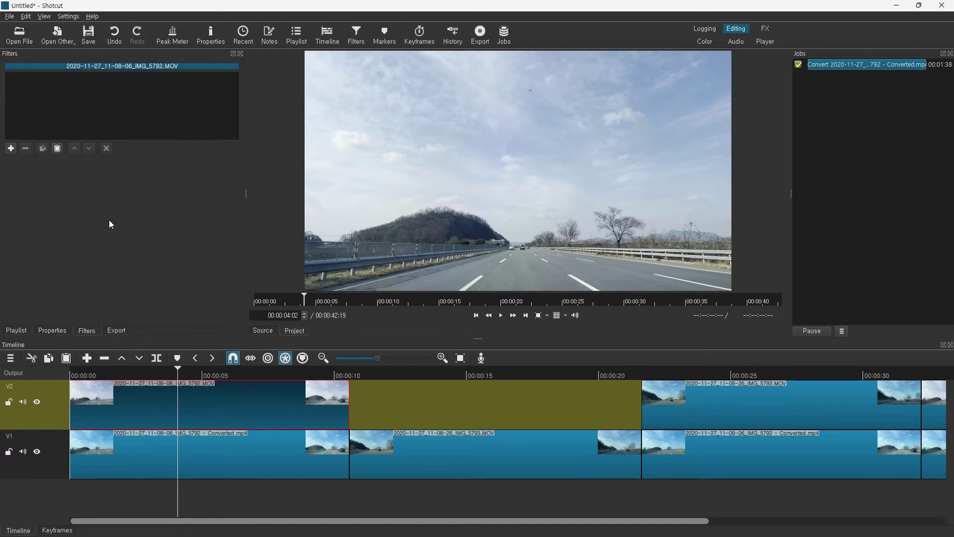
{"action": "left_click", "coordinate": [11, 149]}
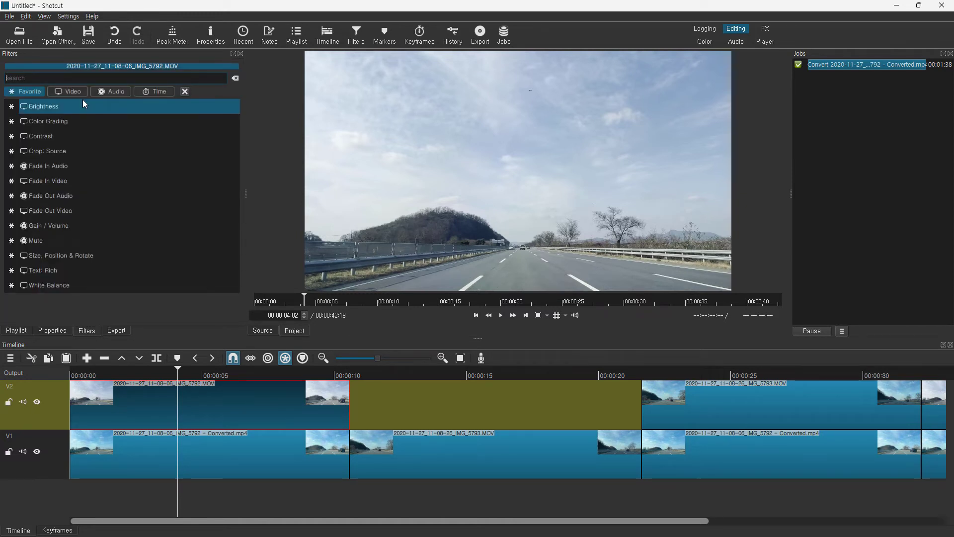
{"action": "left_click", "coordinate": [72, 94]}
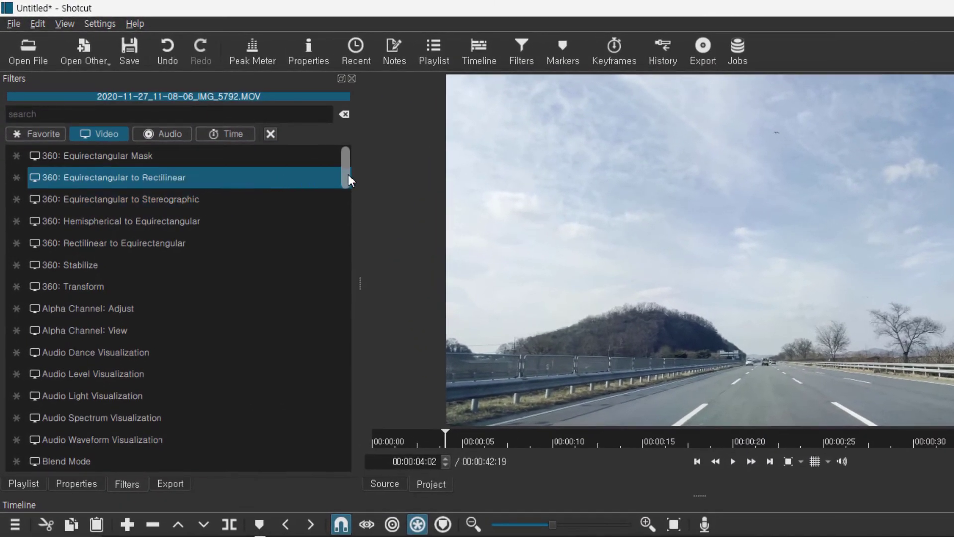
{"action": "left_click_drag", "start_coordinate": [349, 175], "coordinate": [345, 316]}
{"action": "left_click", "coordinate": [65, 343]}
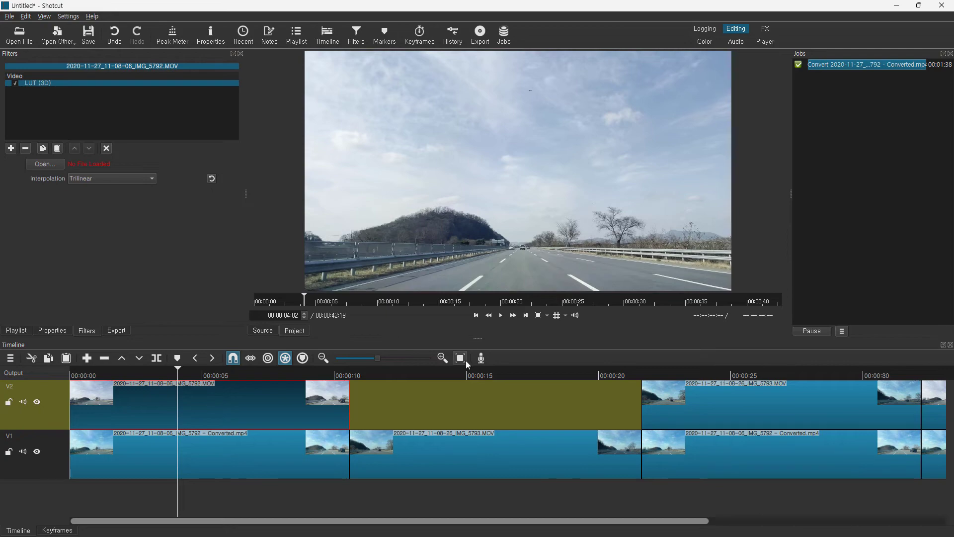
Step: Switch to the browser and examine the YouTube video's description for the HLG and Rec709 LUT download links
{"action": "key", "text": "alt+Tab"}
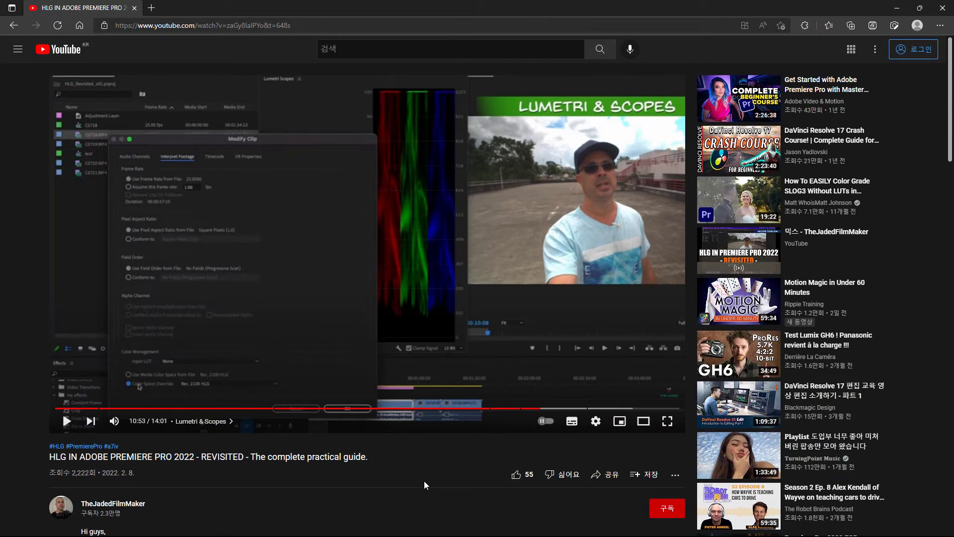
{"action": "scroll", "coordinate": [425, 481], "scroll_direction": "down", "scroll_amount": 3}
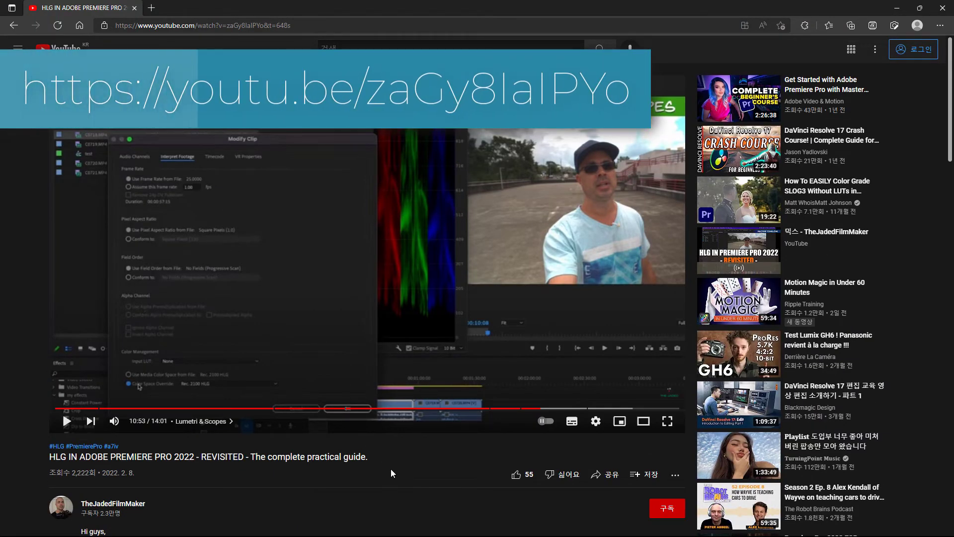
{"action": "scroll", "coordinate": [390, 469], "scroll_direction": "down", "scroll_amount": 5}
{"action": "scroll", "coordinate": [390, 473], "scroll_direction": "down", "scroll_amount": 4}
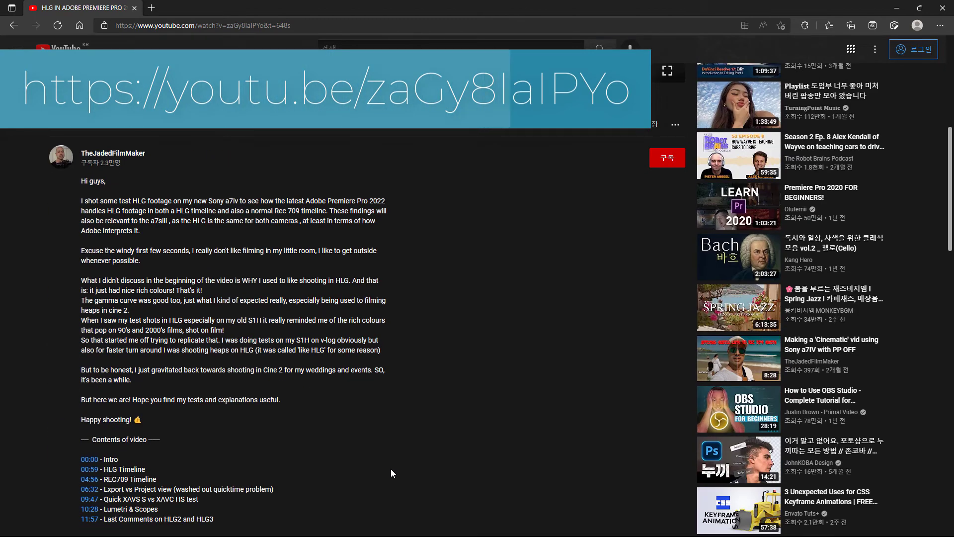
{"action": "scroll", "coordinate": [391, 472], "scroll_direction": "down", "scroll_amount": 2}
{"action": "scroll", "coordinate": [391, 469], "scroll_direction": "down", "scroll_amount": 2}
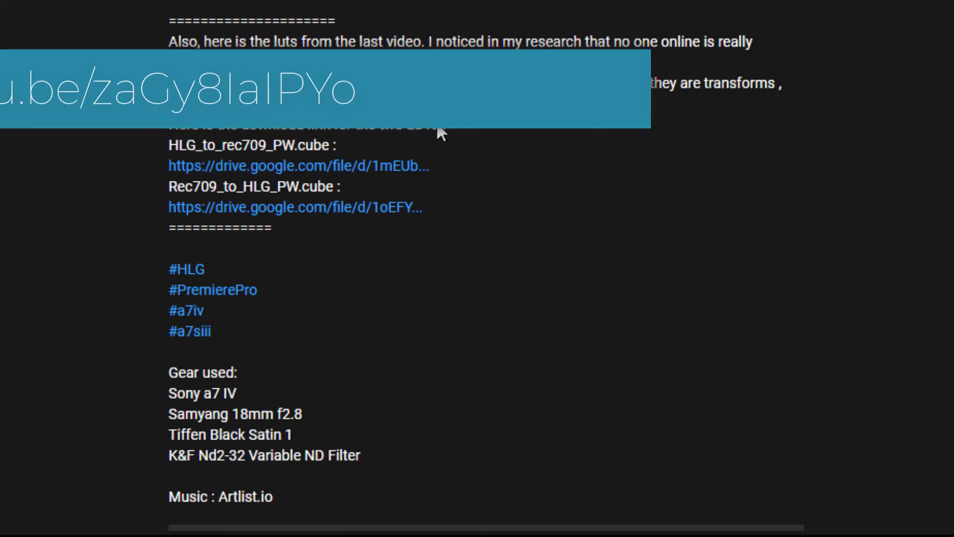
{"action": "scroll", "coordinate": [234, 367], "scroll_direction": "up", "scroll_amount": 3}
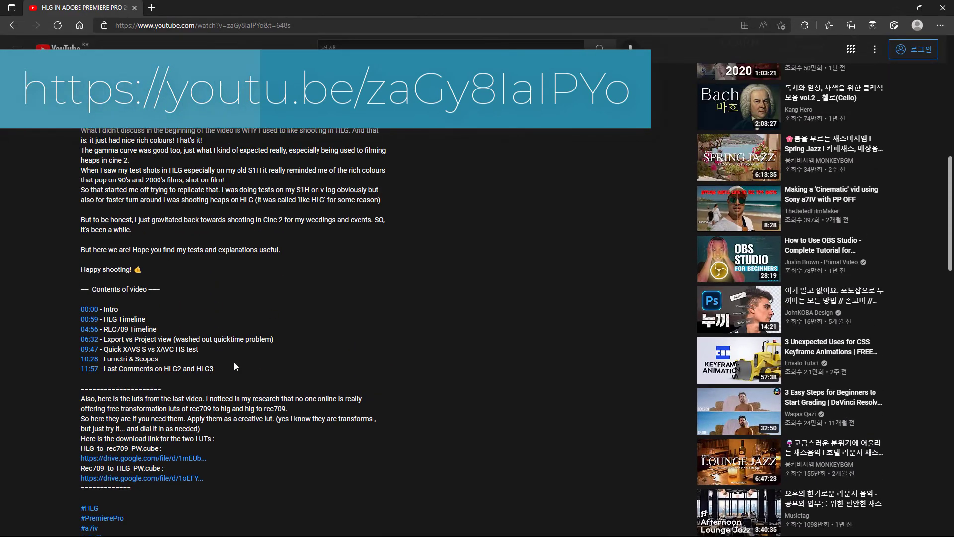
{"action": "scroll", "coordinate": [234, 363], "scroll_direction": "down", "scroll_amount": 1}
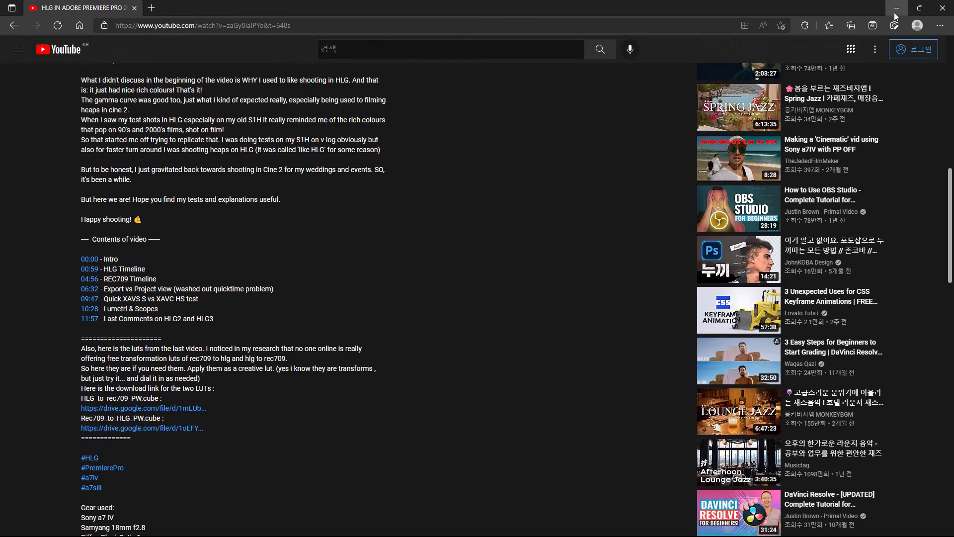
Step: Return to Shotcut and load HLG_to_Rec709_PW.cube into the clip's LUT (3D) filter
{"action": "left_click", "coordinate": [895, 10]}
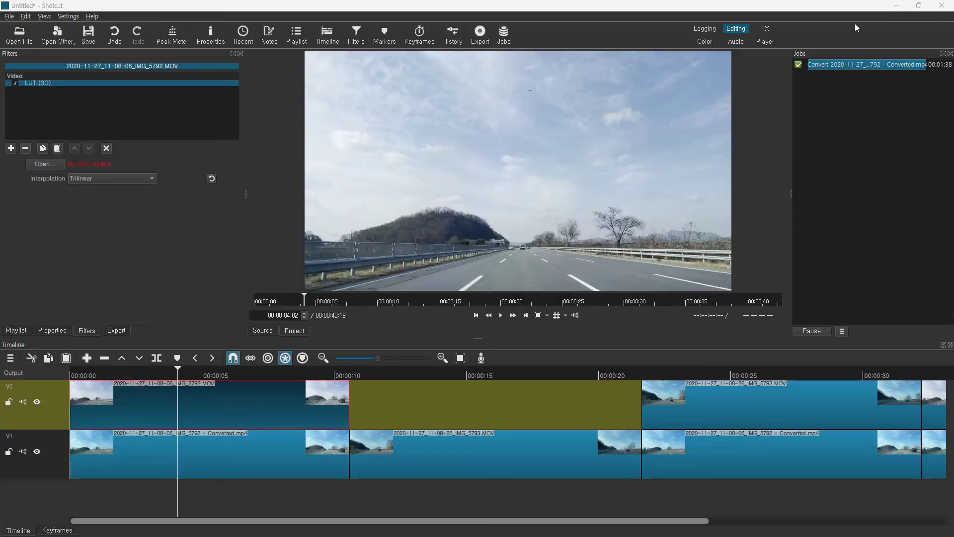
{"action": "left_click", "coordinate": [42, 164]}
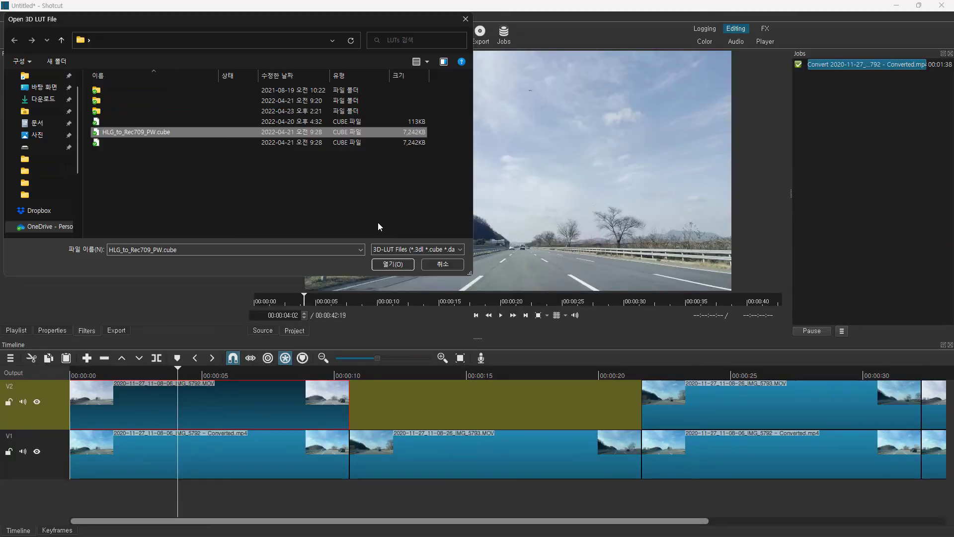
{"action": "left_click", "coordinate": [399, 268]}
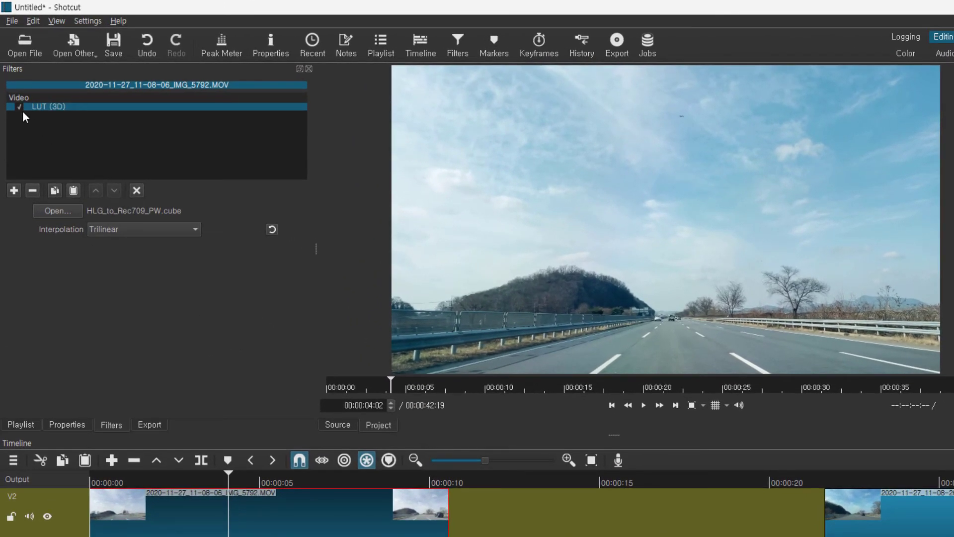
Step: Compare the clip with the LUT (3D) filter off and on, leave it enabled, and move the playhead to about 9 seconds
{"action": "left_click", "coordinate": [18, 109]}
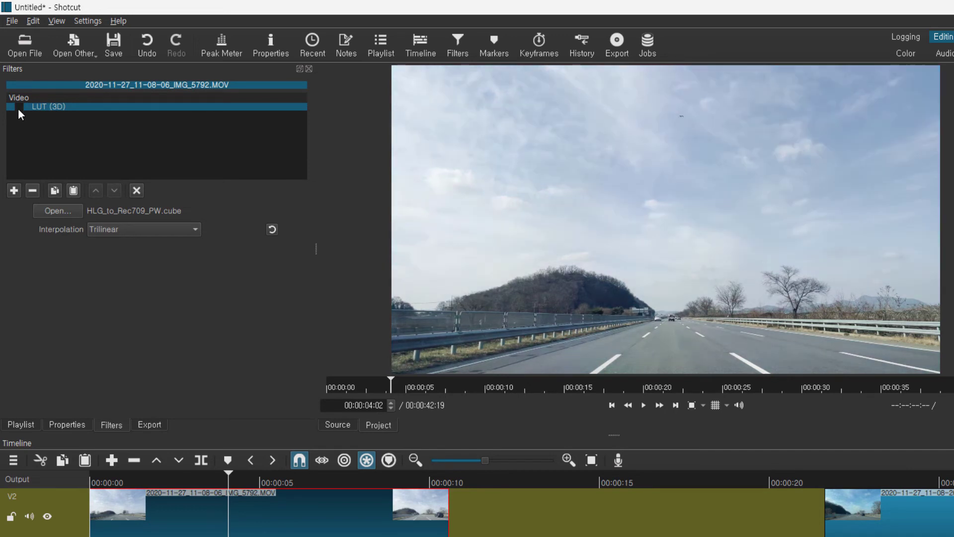
{"action": "left_click", "coordinate": [18, 107]}
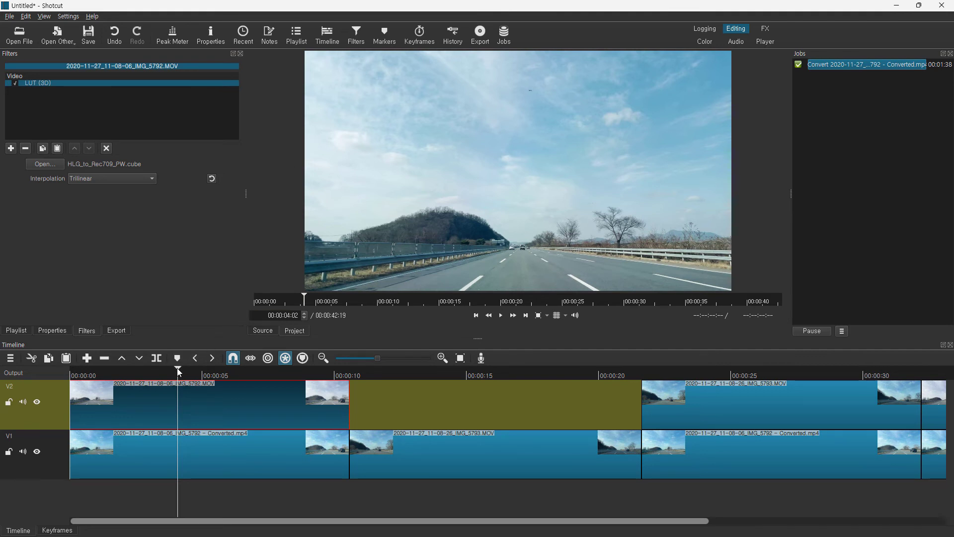
{"action": "left_click_drag", "start_coordinate": [178, 369], "coordinate": [302, 370]}
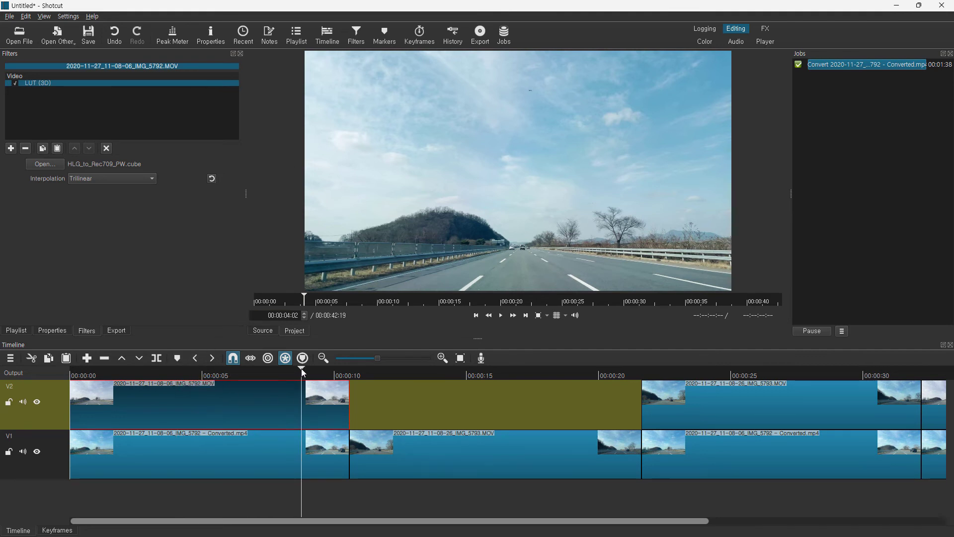